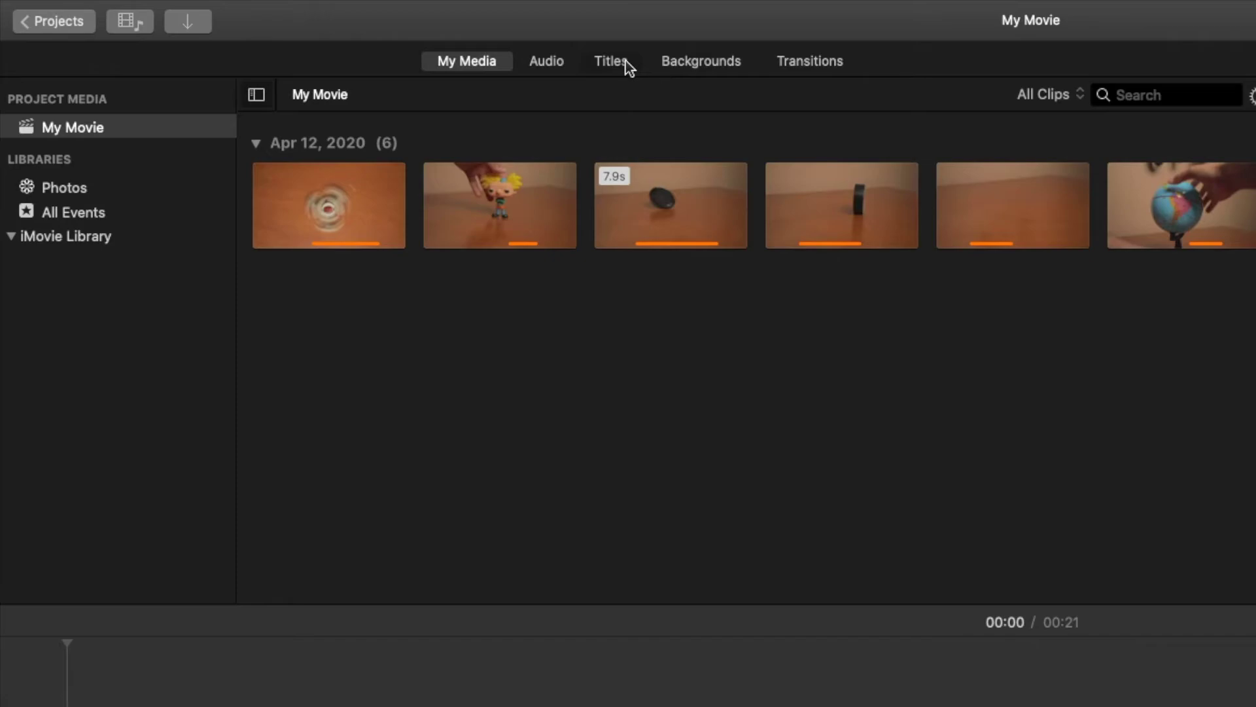
# - Show the title styles, try placing Expand over the first clip, then undo it
pyautogui.click(625, 61)
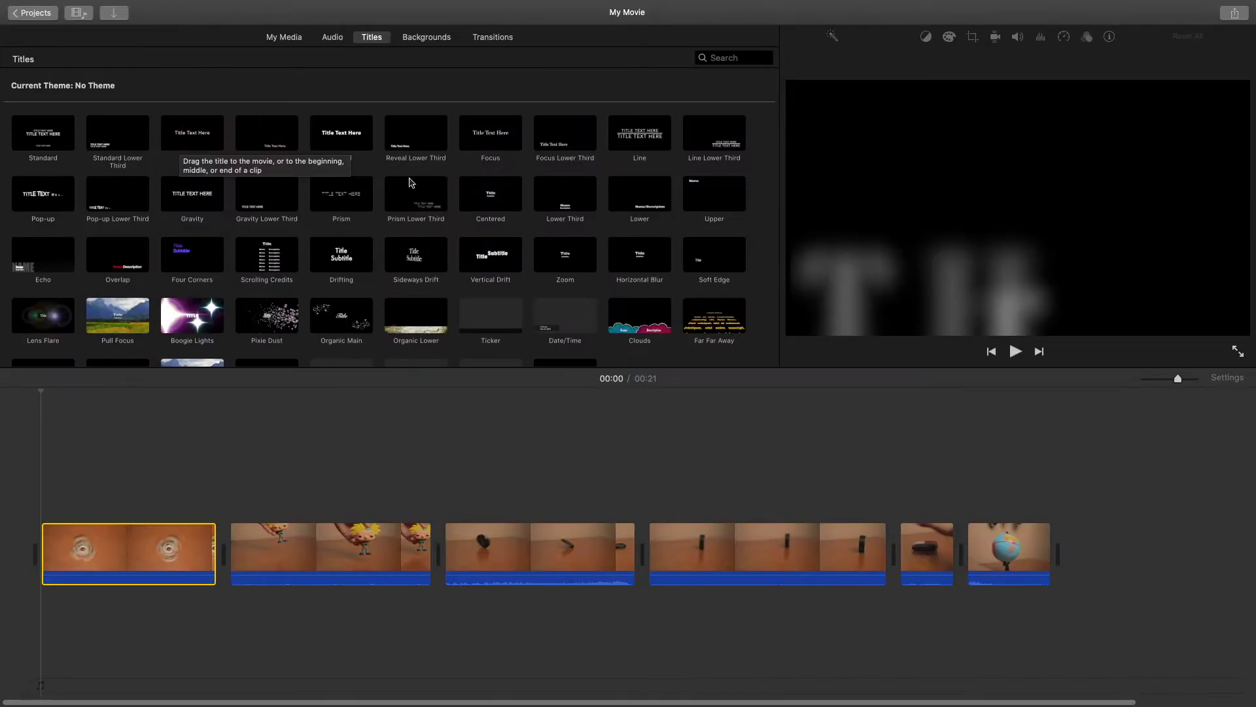
pyautogui.click(72, 471)
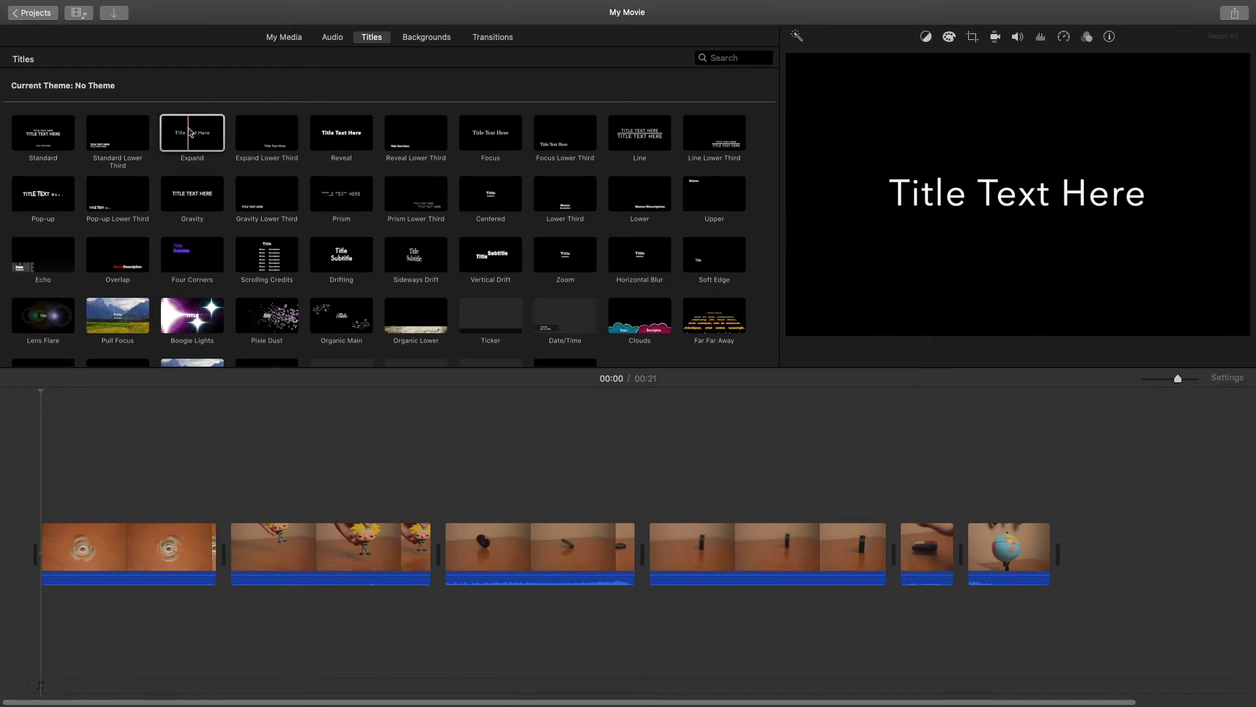
pyautogui.moveTo(189, 133); pyautogui.dragTo(43, 459)
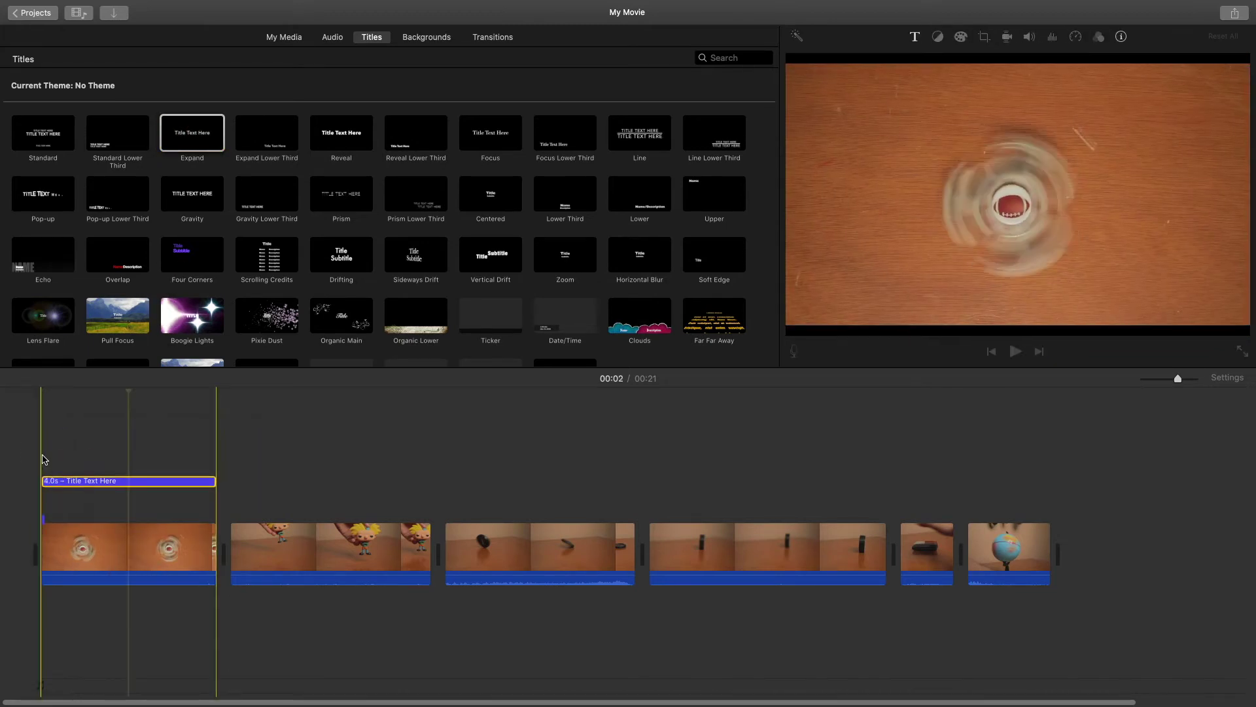
pyautogui.press('super+z')
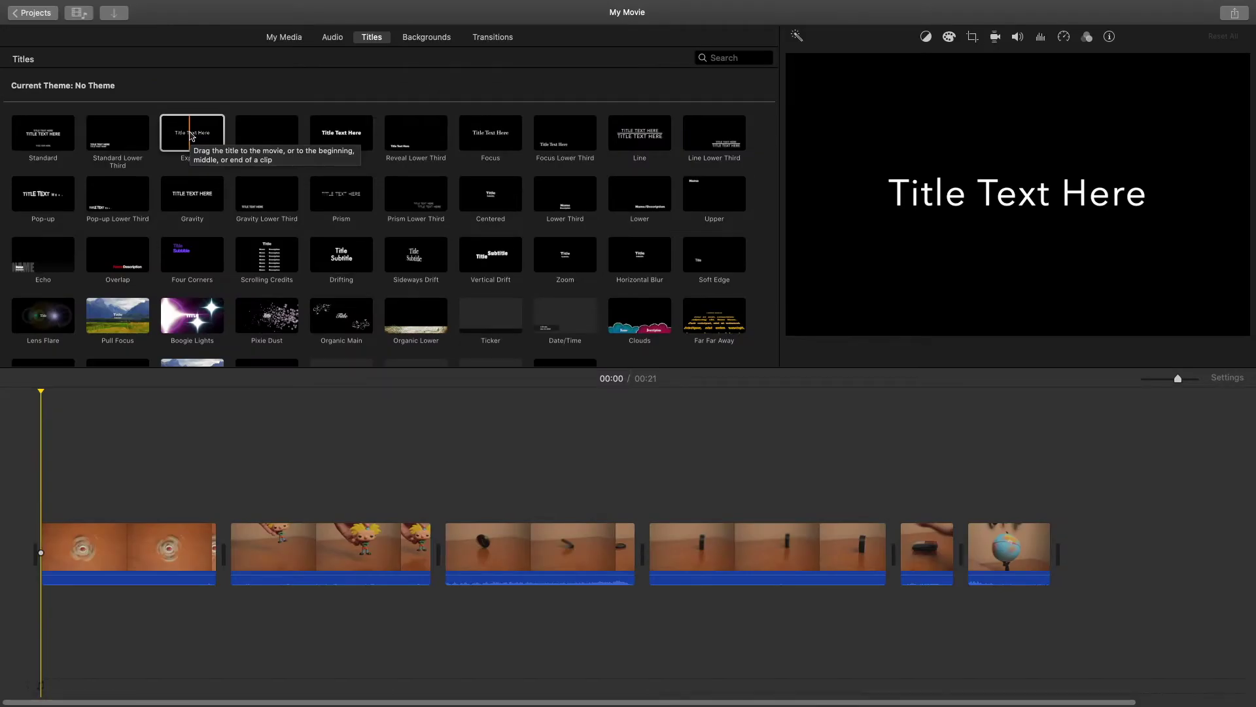
pyautogui.press('w')
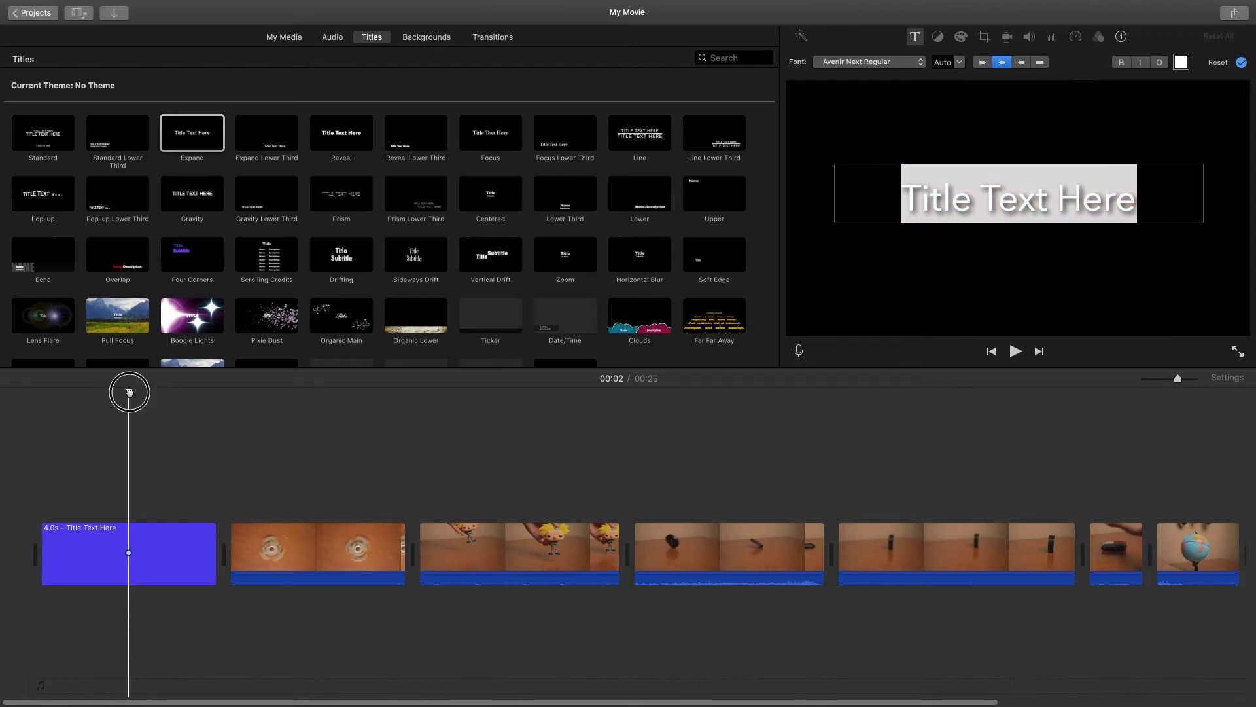
pyautogui.click(230, 401)
pyautogui.press('super+z')
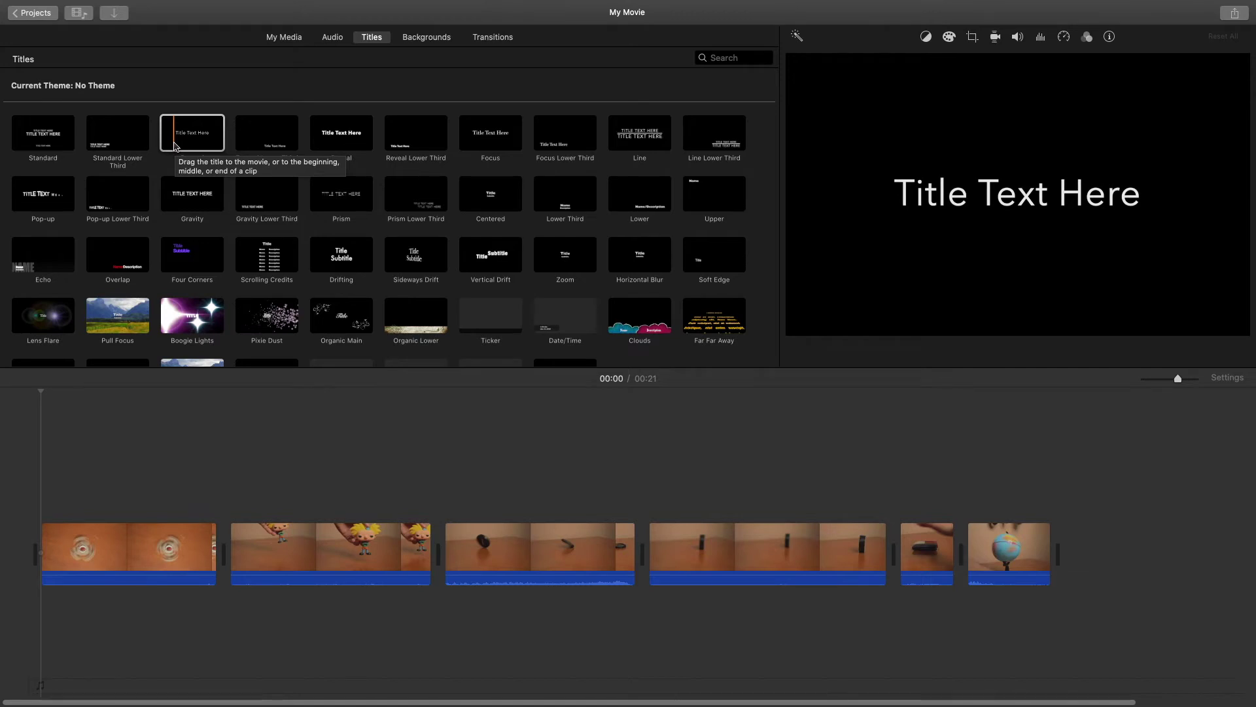
pyautogui.press('e')
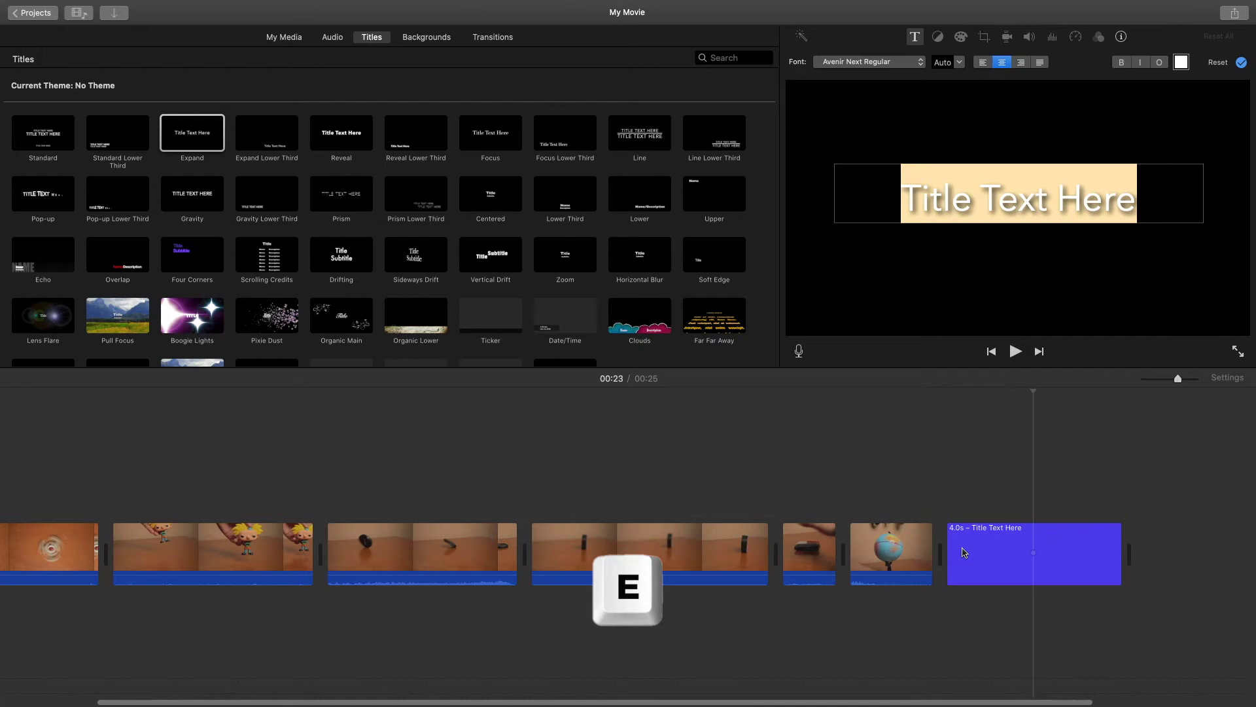
pyautogui.press('super+z')
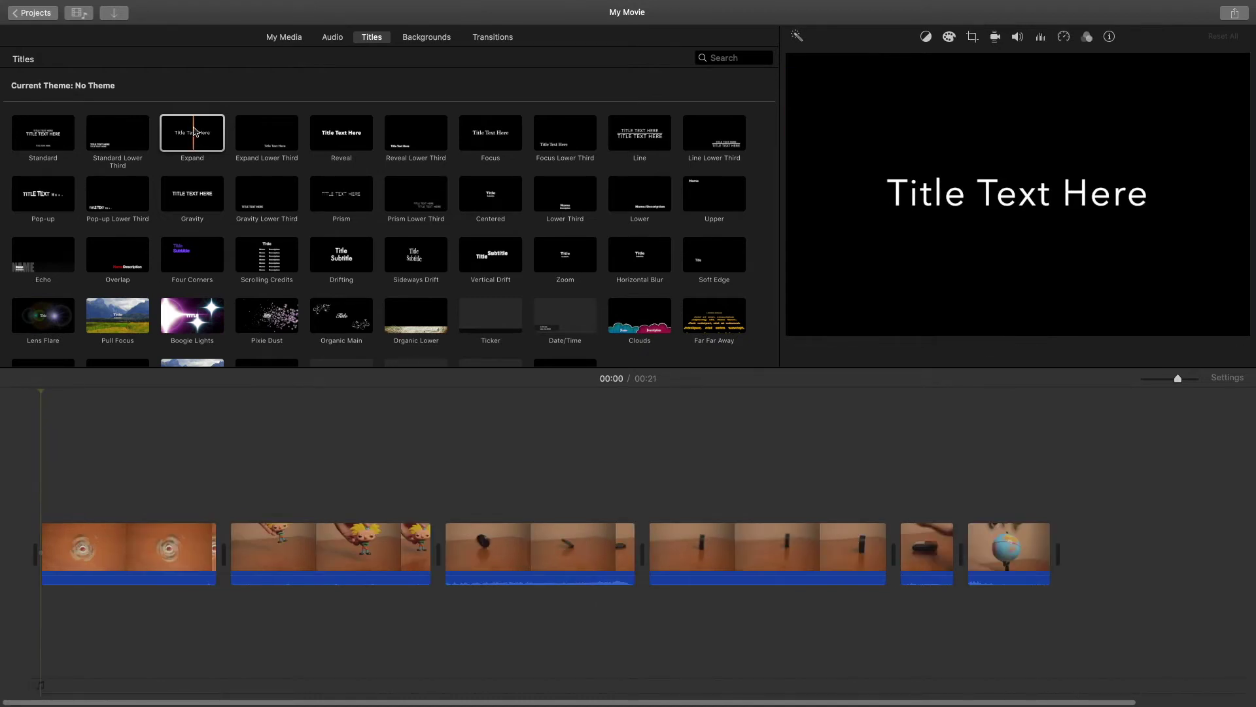
pyautogui.moveTo(194, 132); pyautogui.dragTo(6, 571)
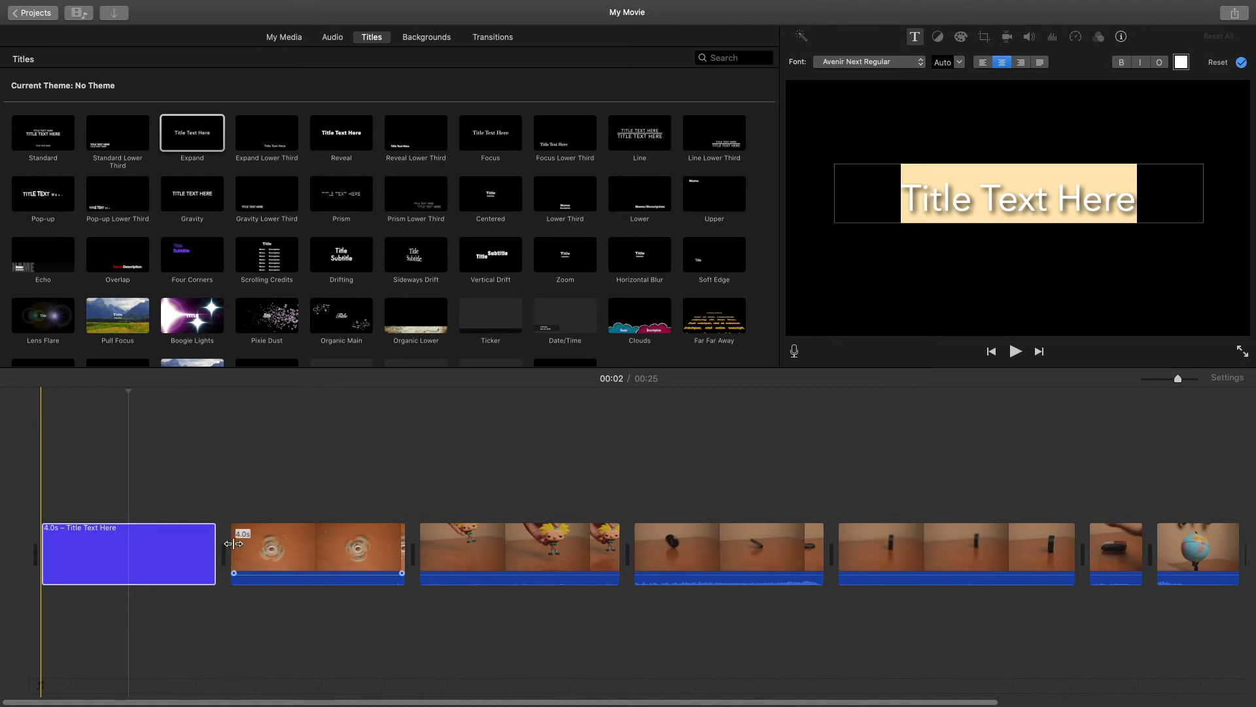
pyautogui.press('super+z')
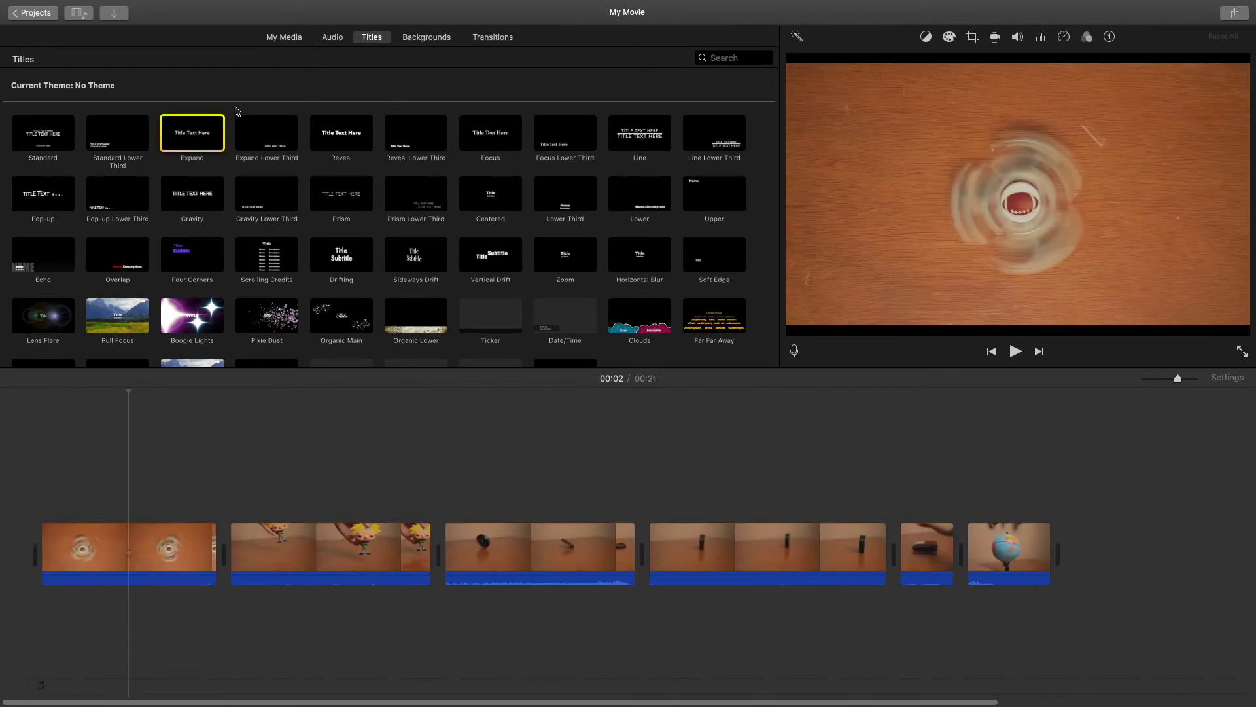
# - Place the Expand title over the spinner clip and set its length to 4.0 seconds
pyautogui.moveTo(193, 132); pyautogui.dragTo(40, 487)
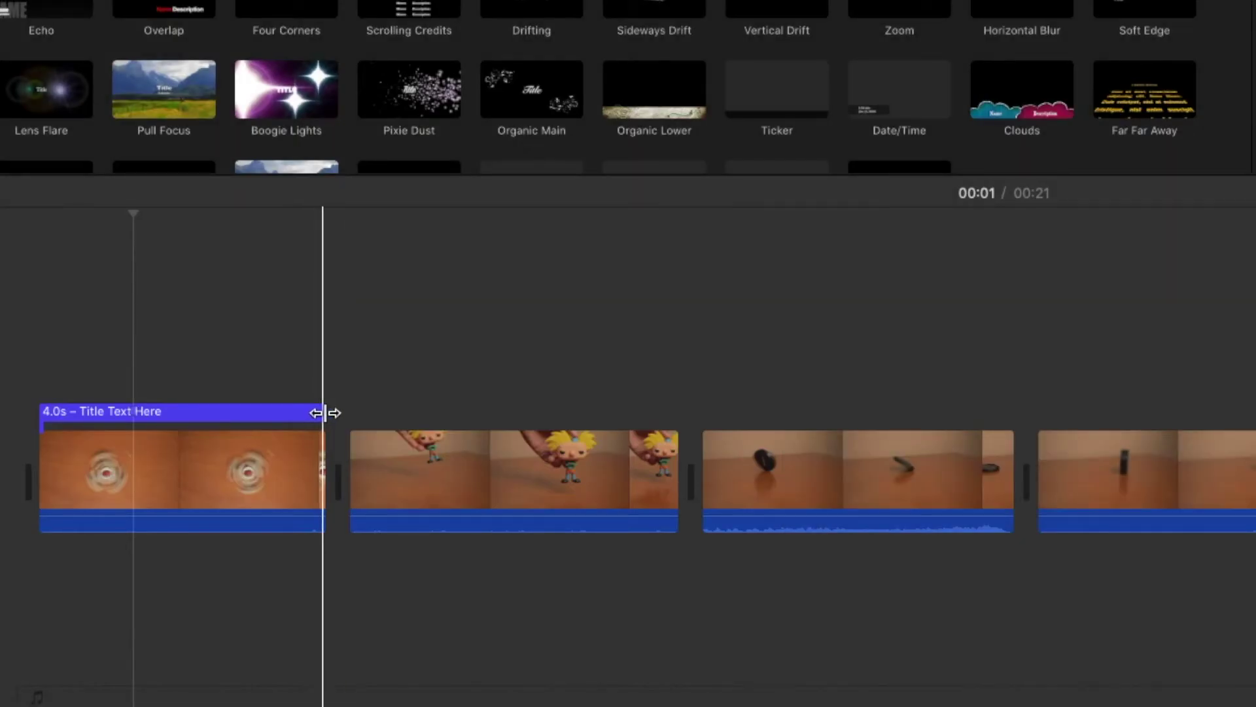
pyautogui.click(325, 412)
pyautogui.moveTo(325, 412); pyautogui.dragTo(274, 414)
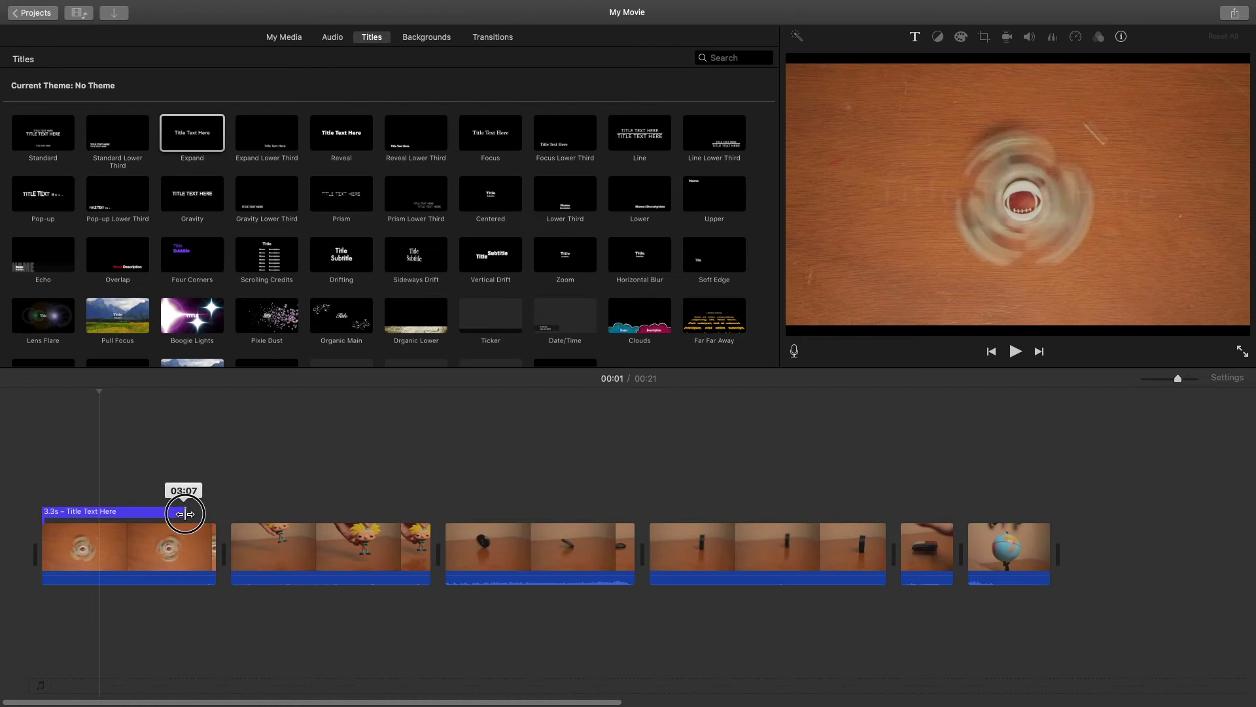
pyautogui.moveTo(185, 514); pyautogui.dragTo(215, 515)
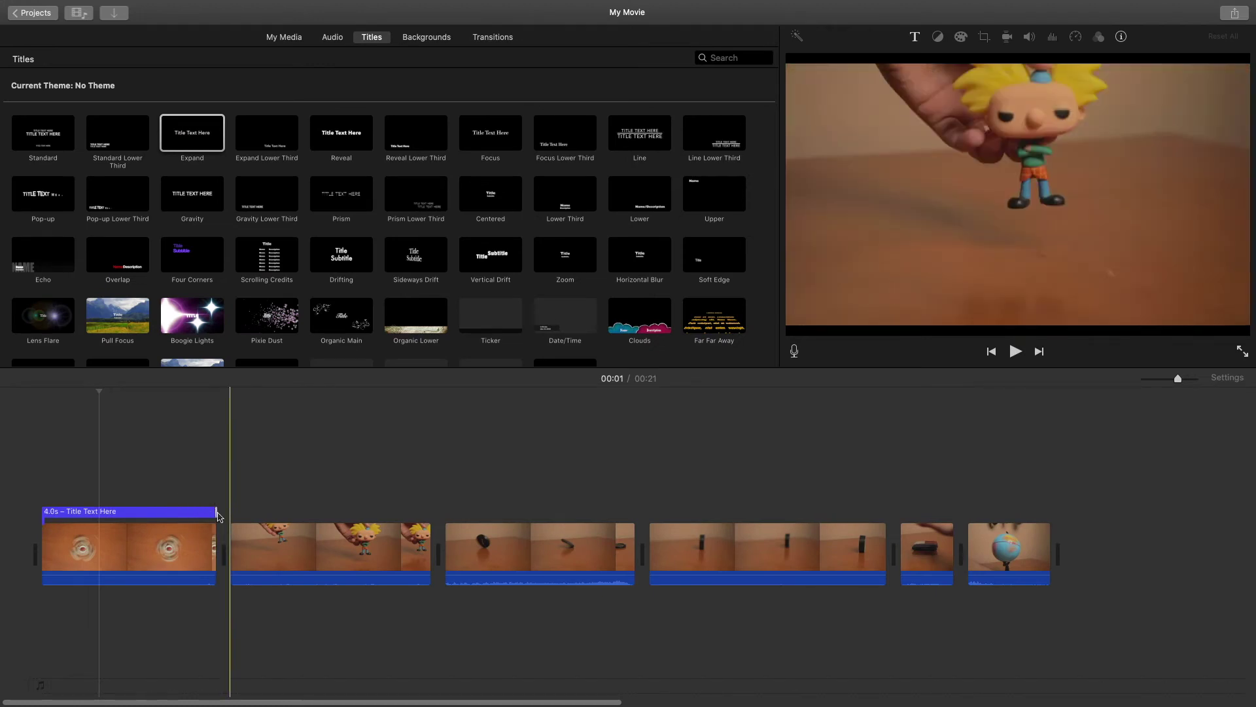
pyautogui.click(169, 513)
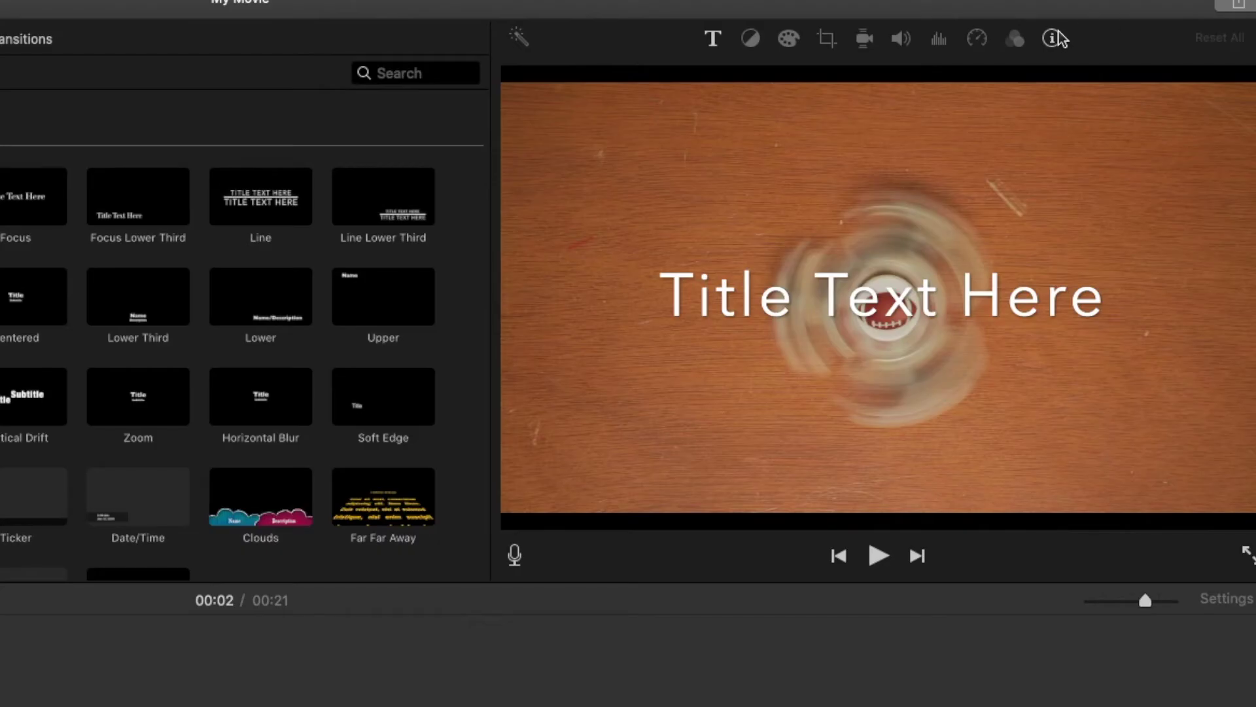
pyautogui.click(1123, 37)
pyautogui.click(1201, 79)
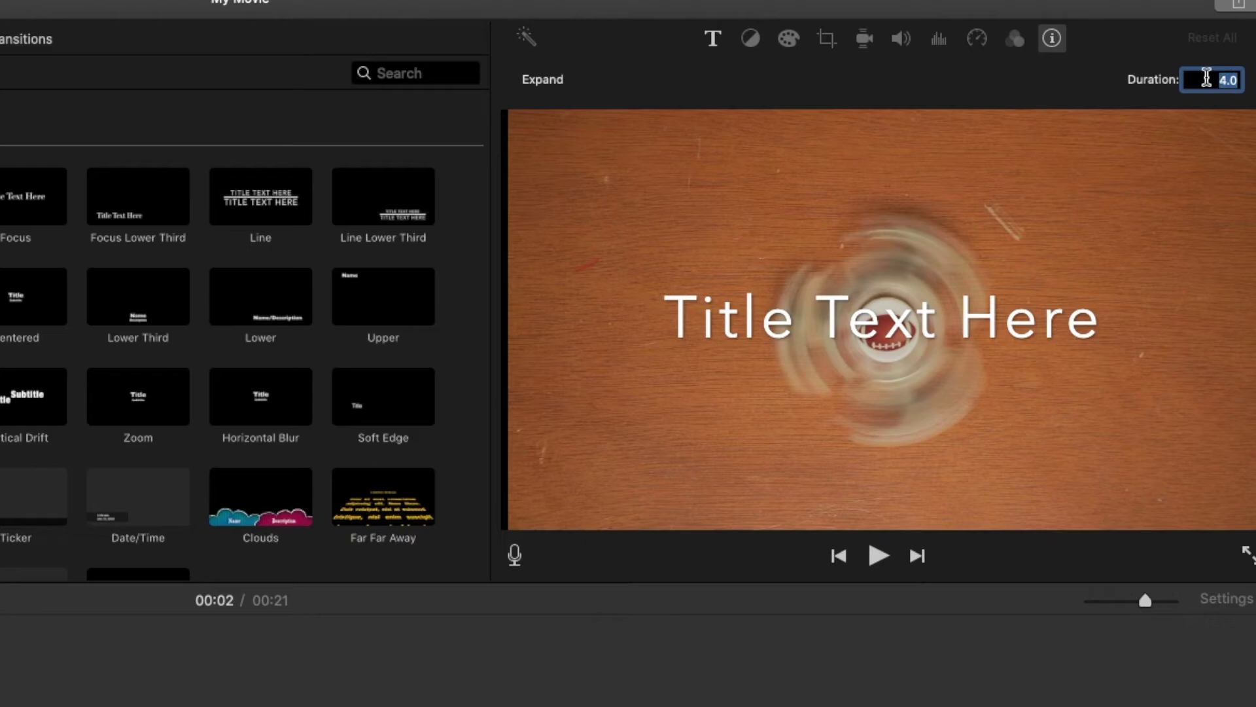
pyautogui.write('2')
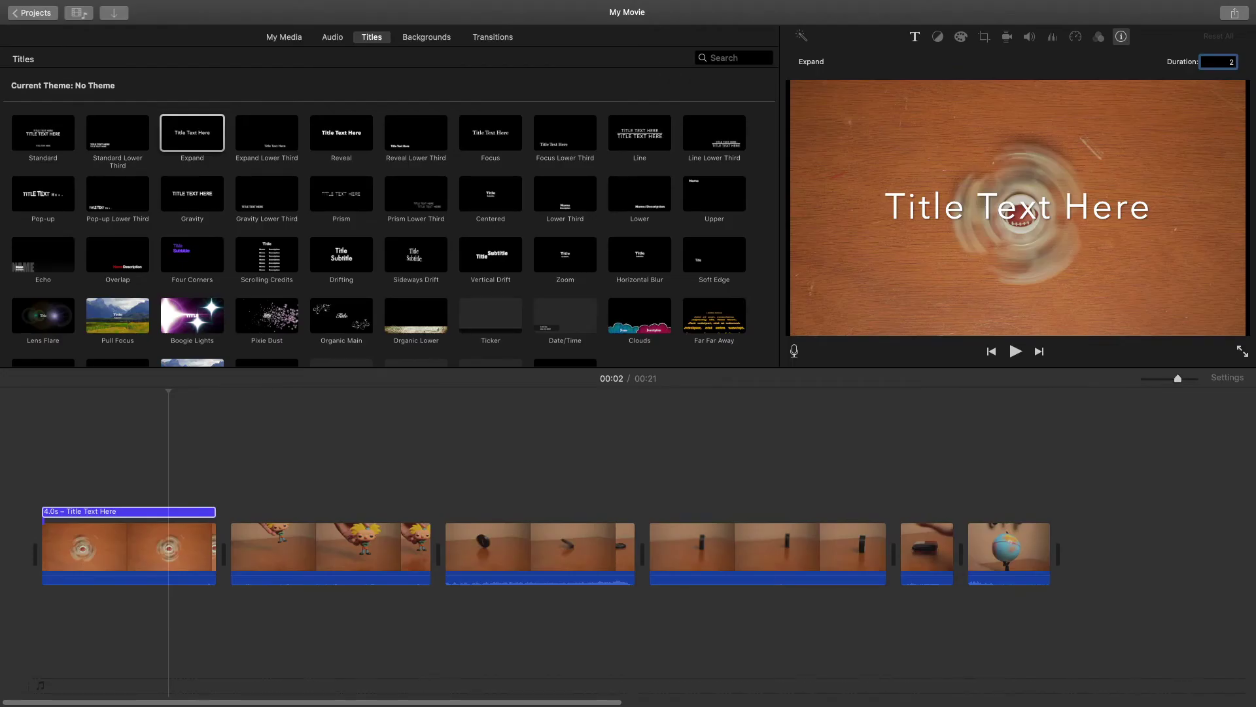
pyautogui.press('Return')
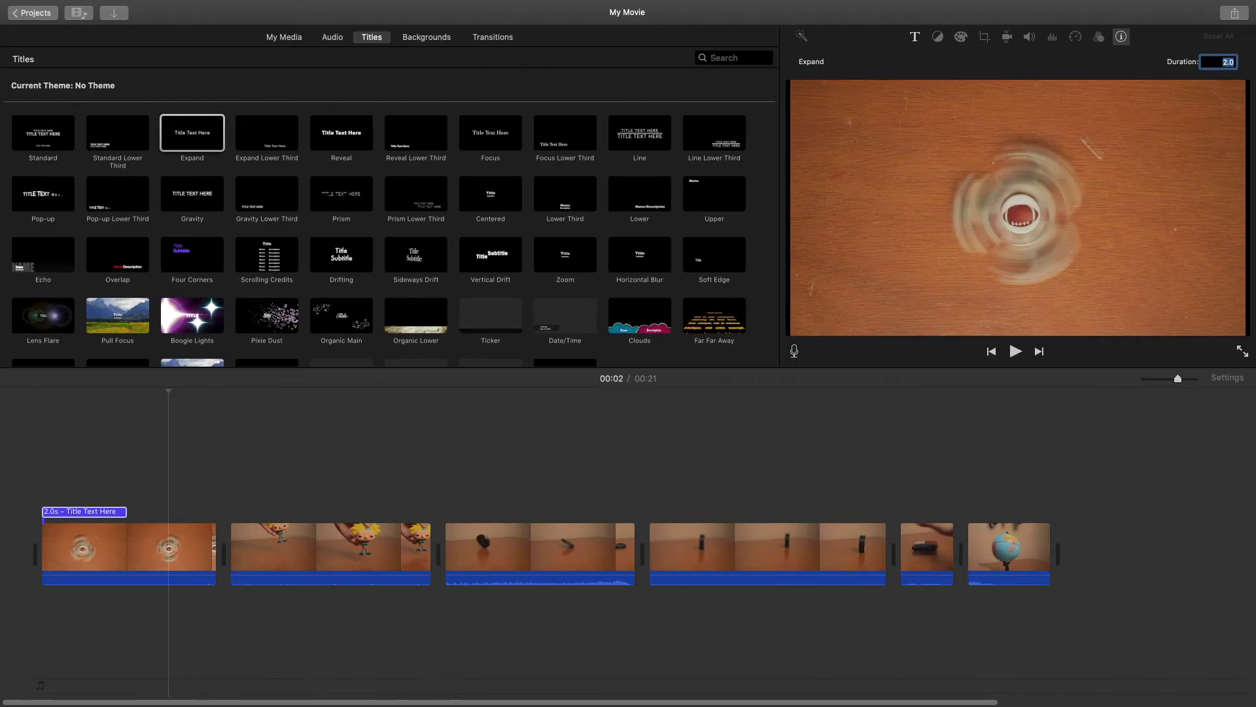
pyautogui.press('super+z')
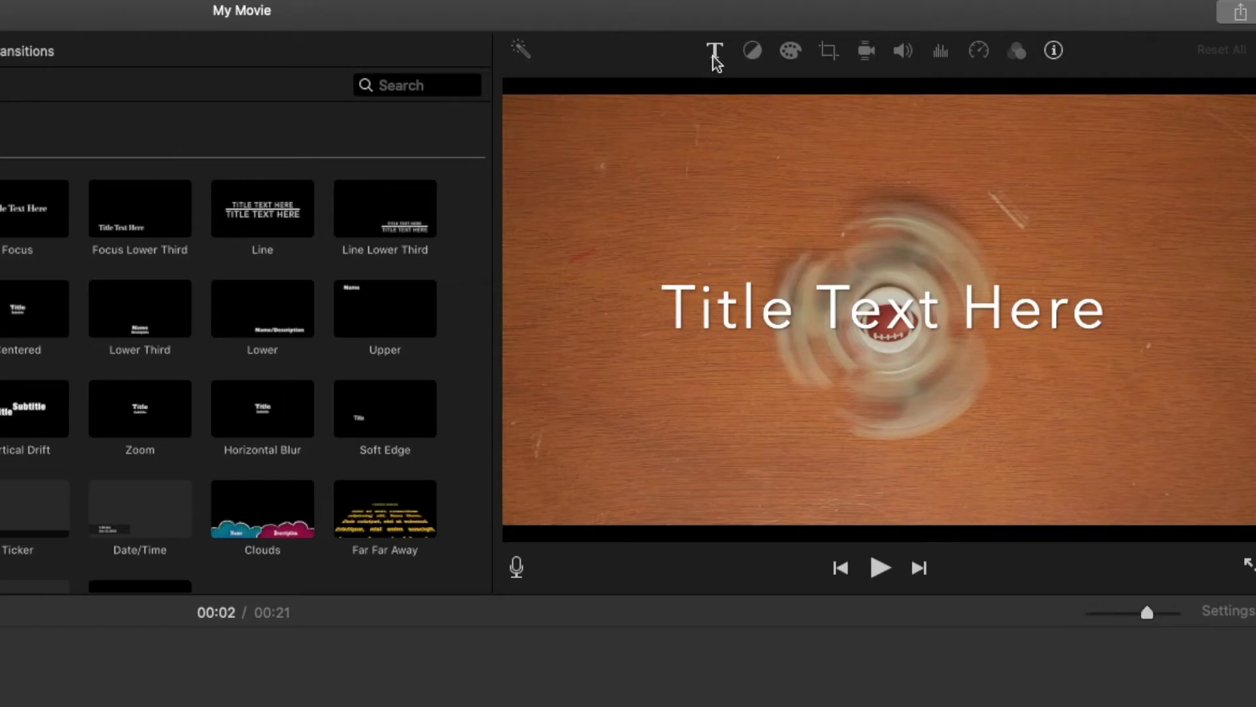
# - Set the title font to Helvetica Neue at Auto size and make it bold
pyautogui.click(714, 58)
pyautogui.click(581, 98)
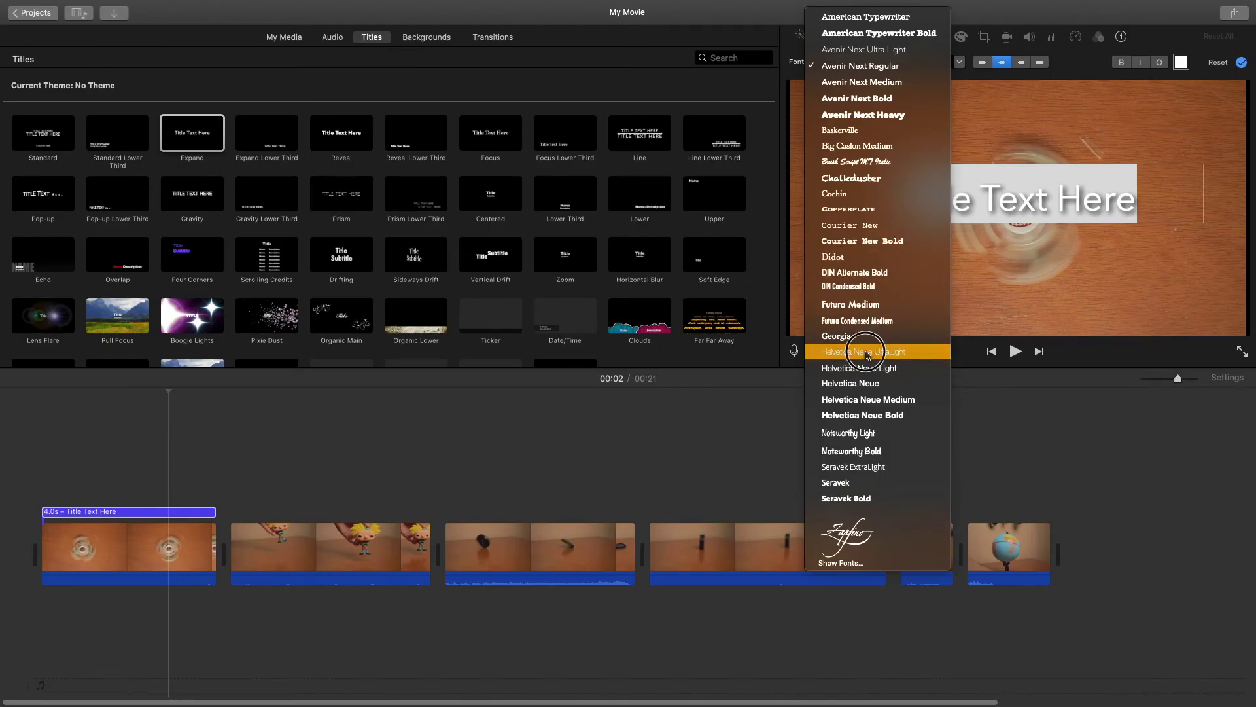
pyautogui.click(867, 354)
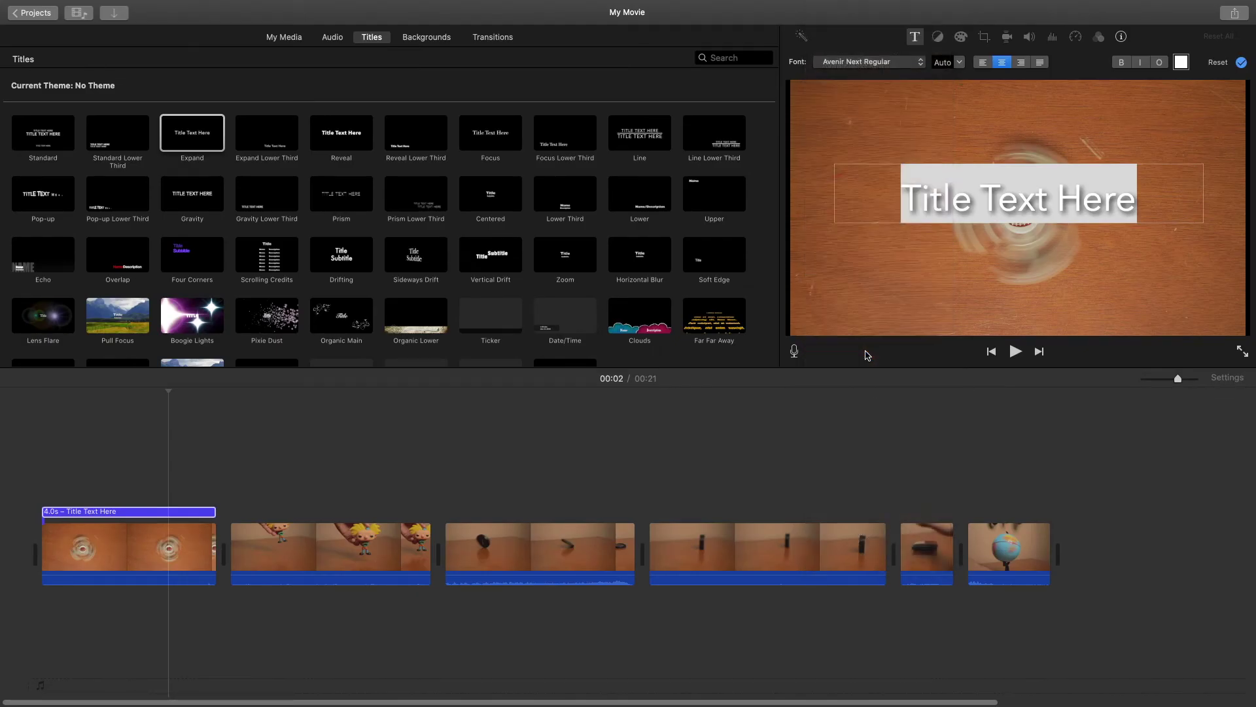
pyautogui.click(959, 62)
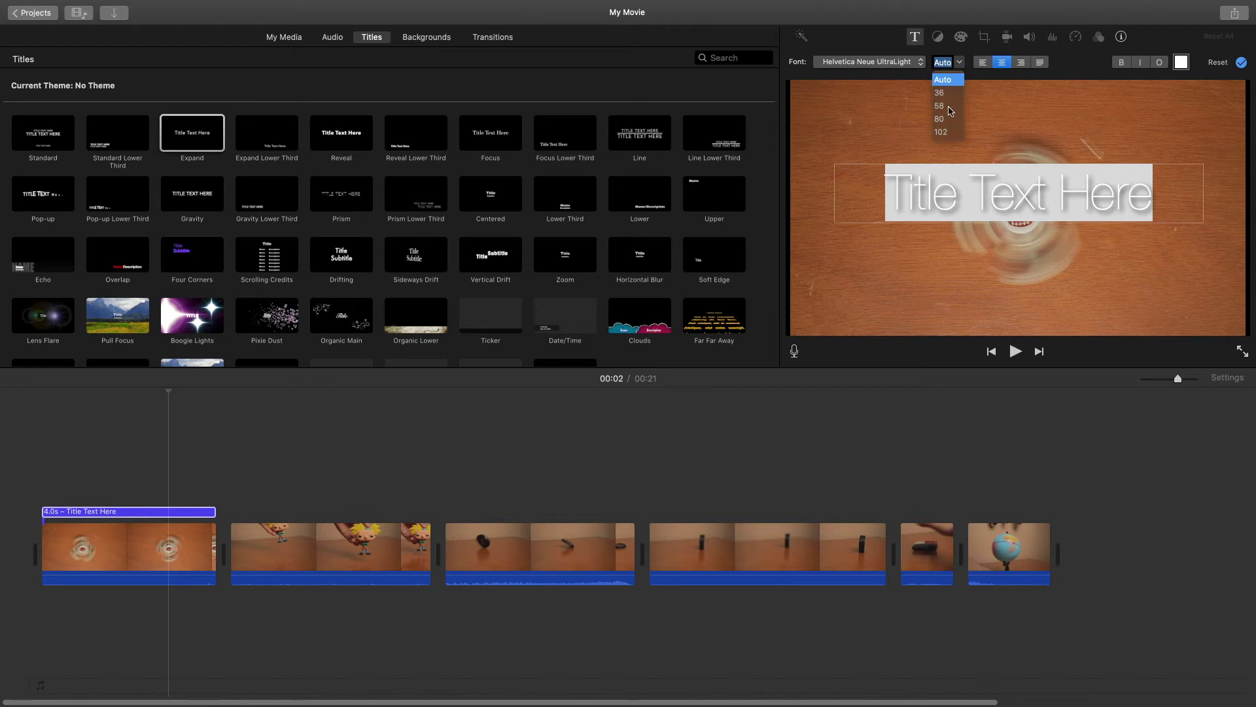
pyautogui.click(950, 87)
pyautogui.press('super+b')
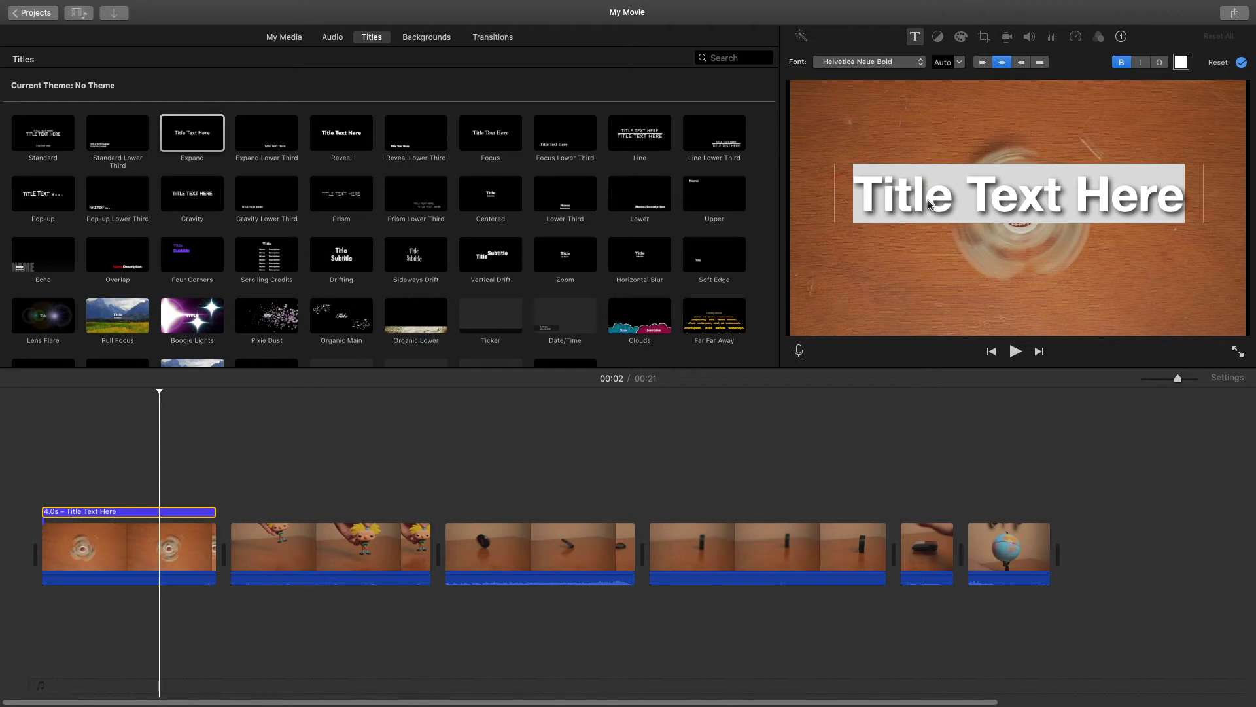
# - Replace the placeholder title text with 'Monday'
pyautogui.click(1182, 186)
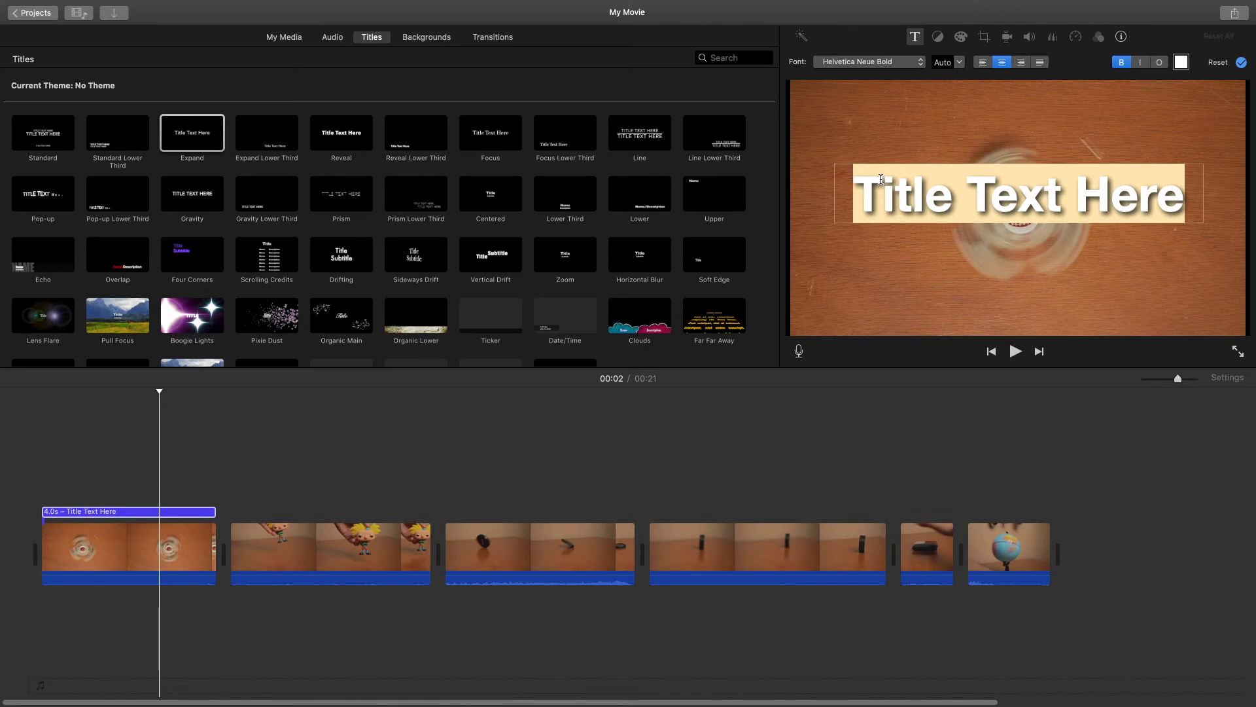
pyautogui.press('BackSpace')
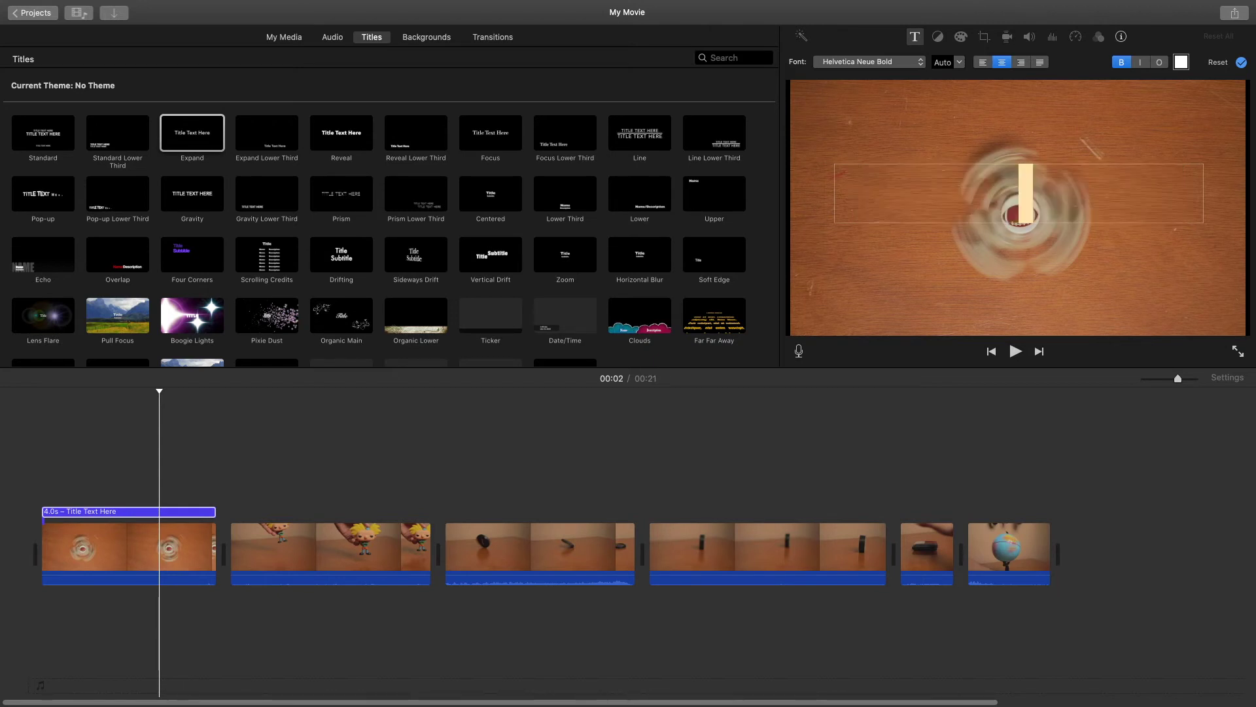
pyautogui.write('Monday')
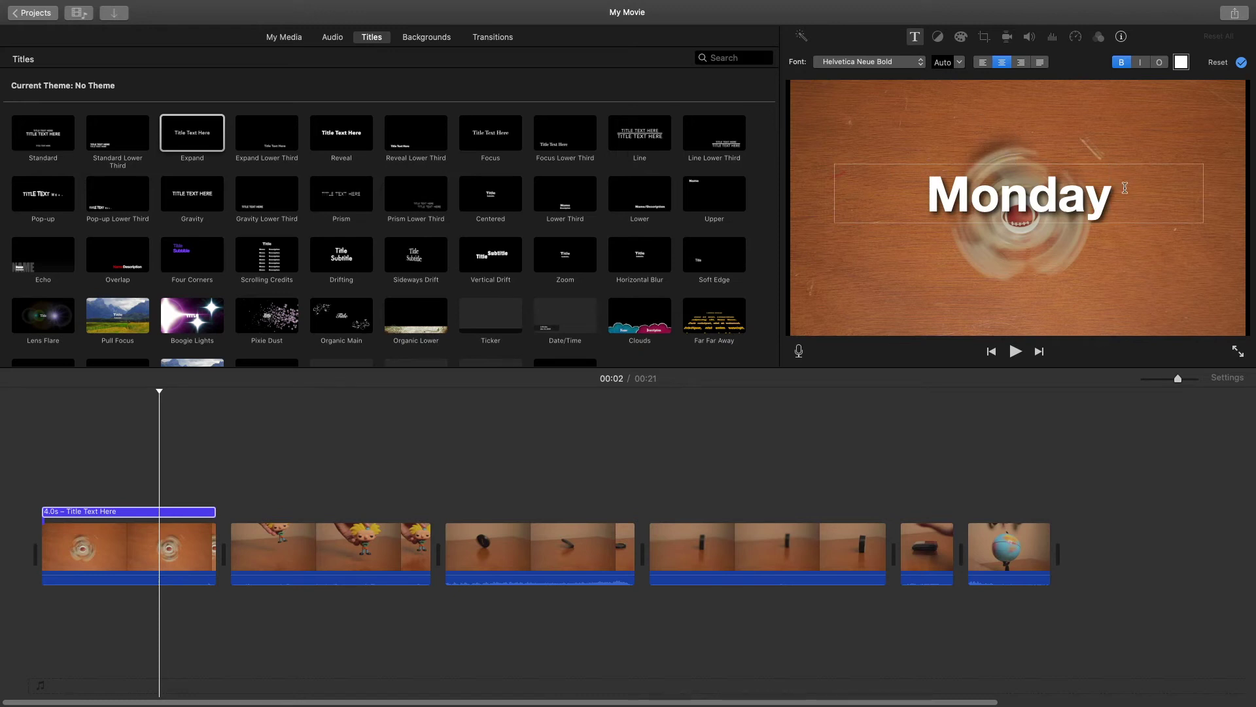
# - Change the Monday title's font size to 80, then to 200
pyautogui.click(945, 63)
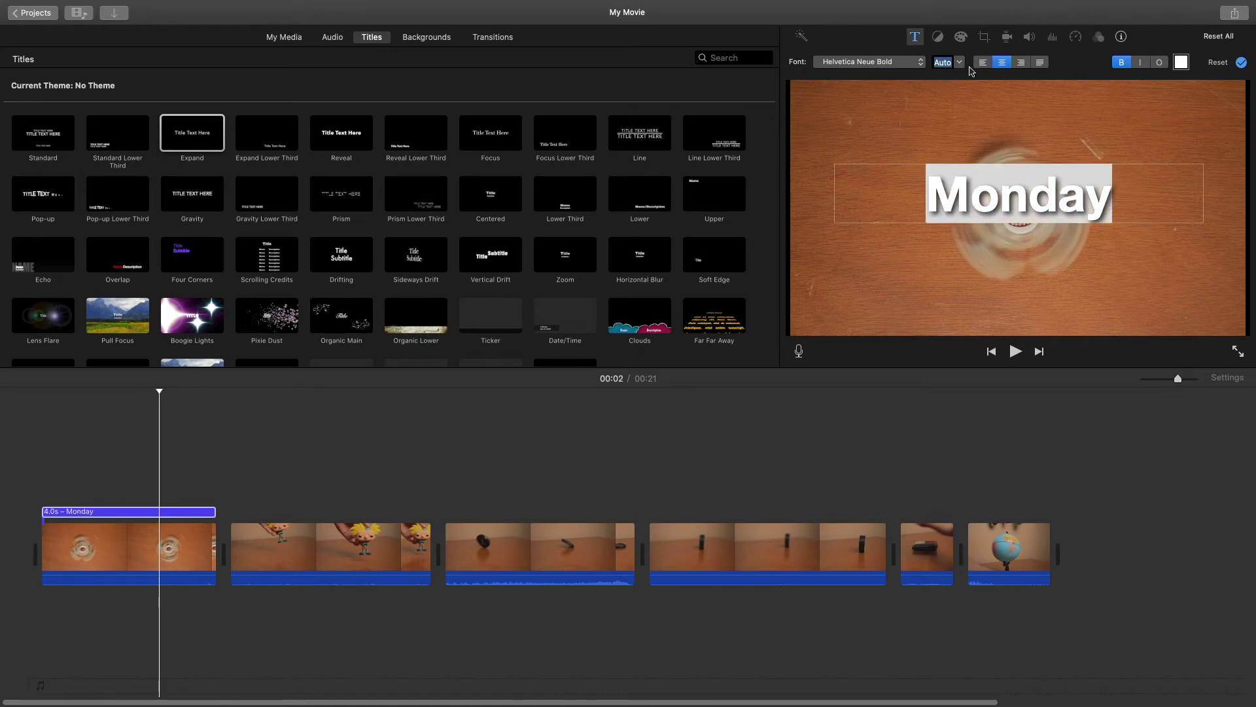
pyautogui.write('80')
pyautogui.press('Return')
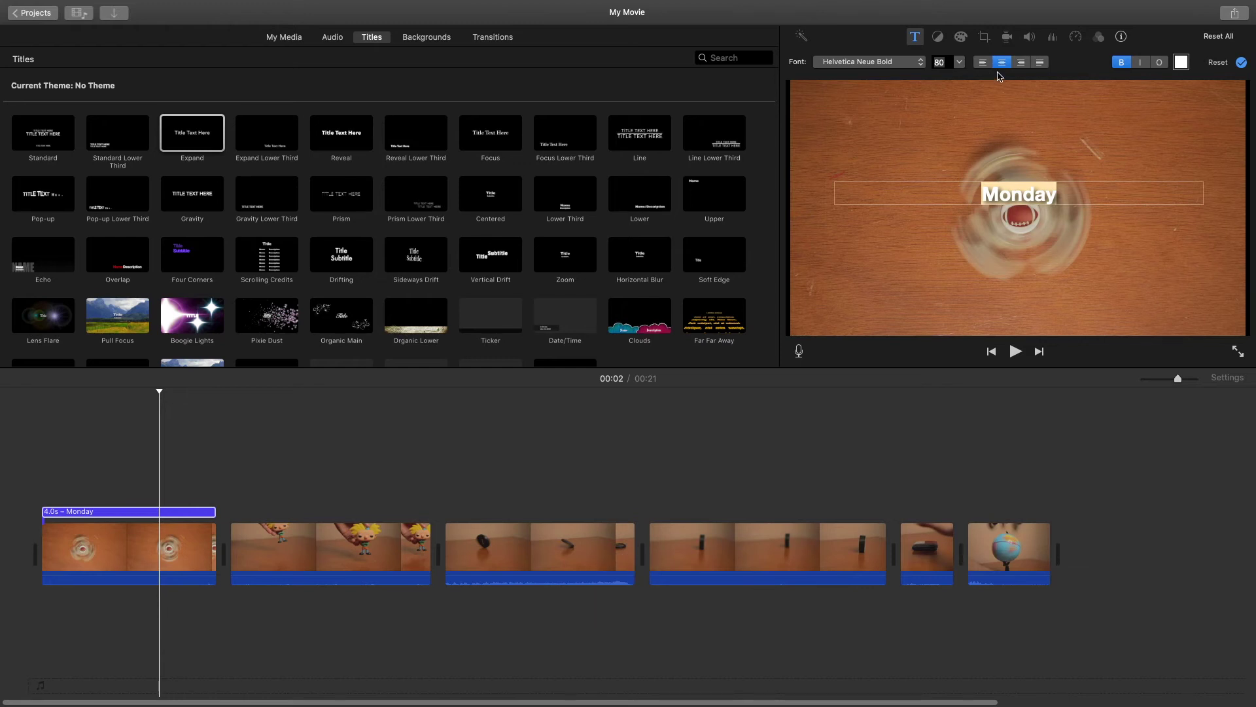
pyautogui.doubleClick(947, 62)
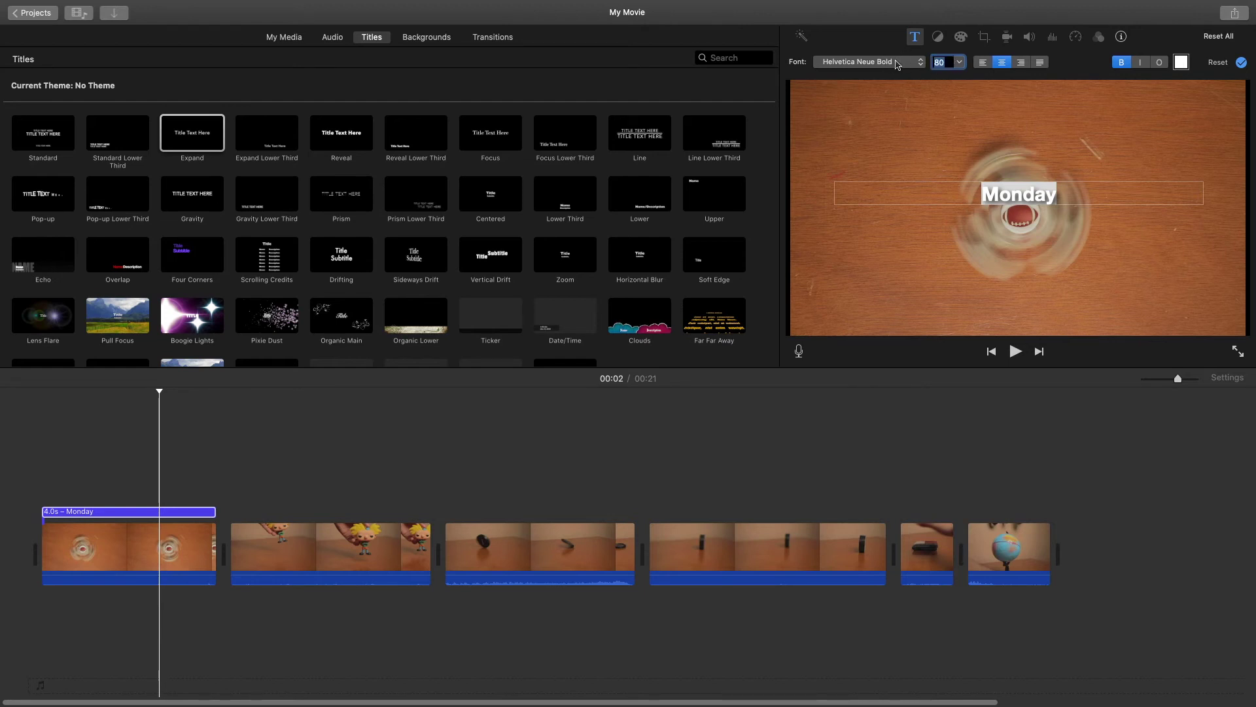
pyautogui.press('BackSpace')
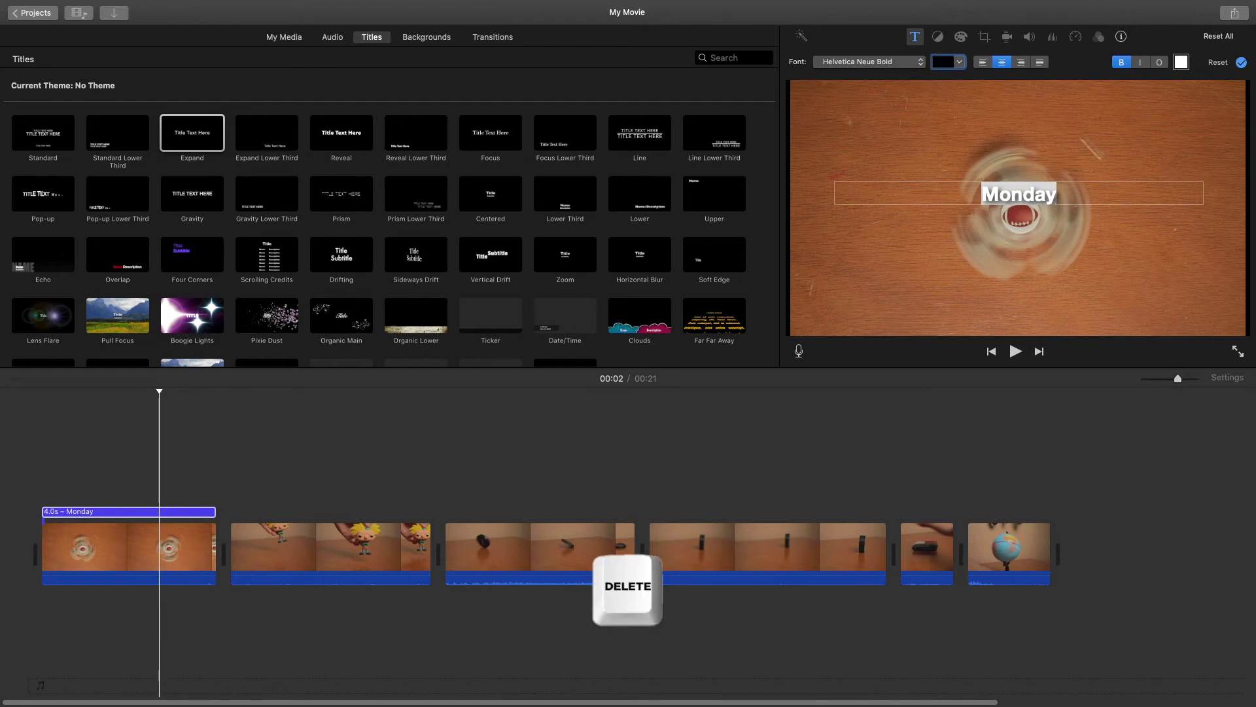
pyautogui.write('200')
pyautogui.press('Return')
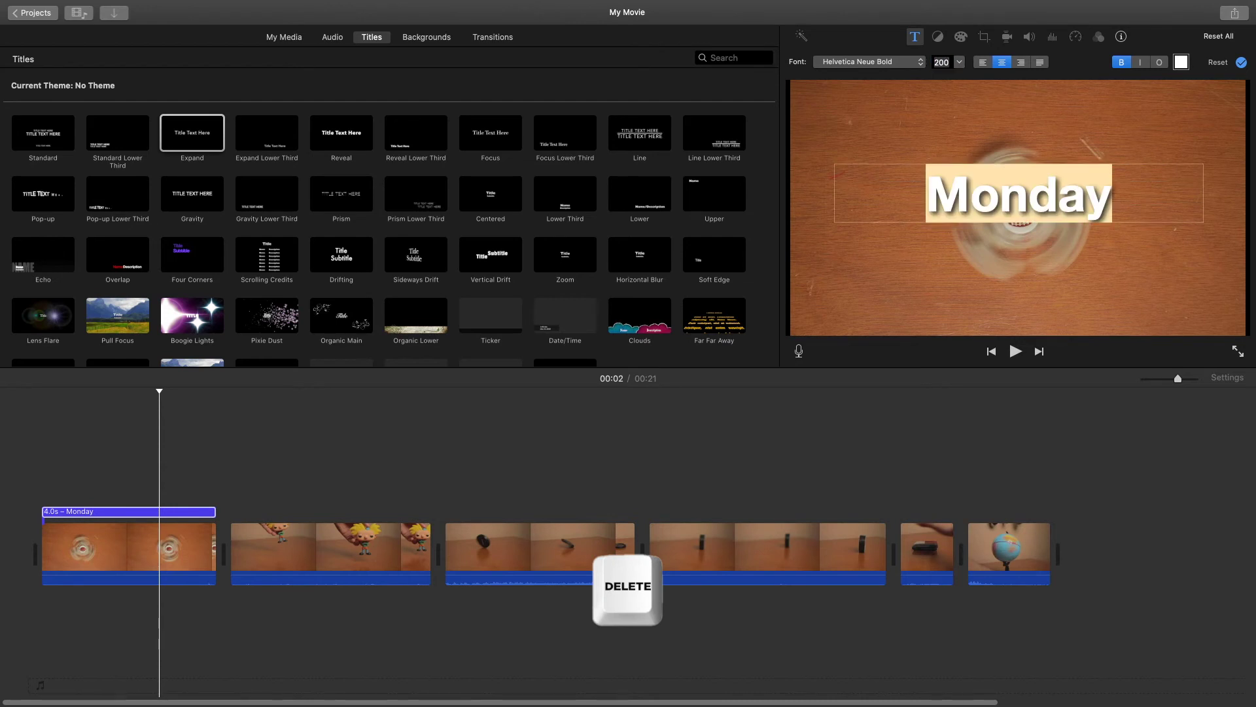
pyautogui.click(960, 62)
pyautogui.press('Escape')
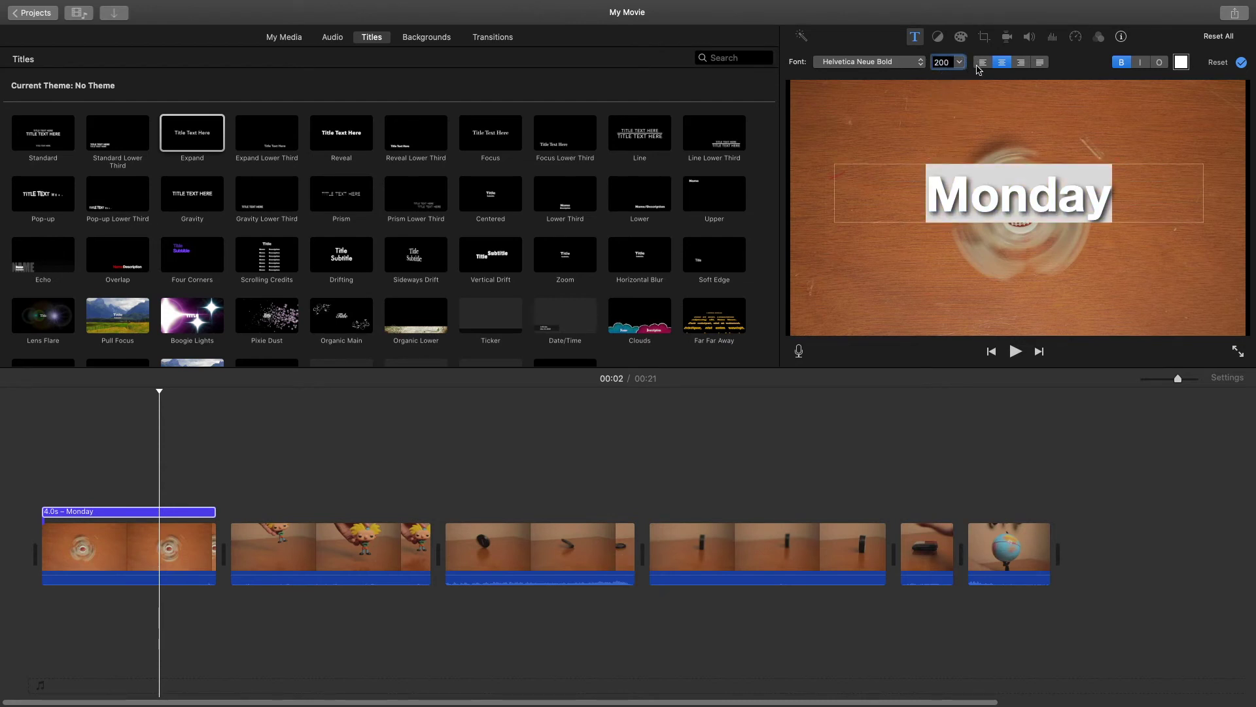
pyautogui.press('Return')
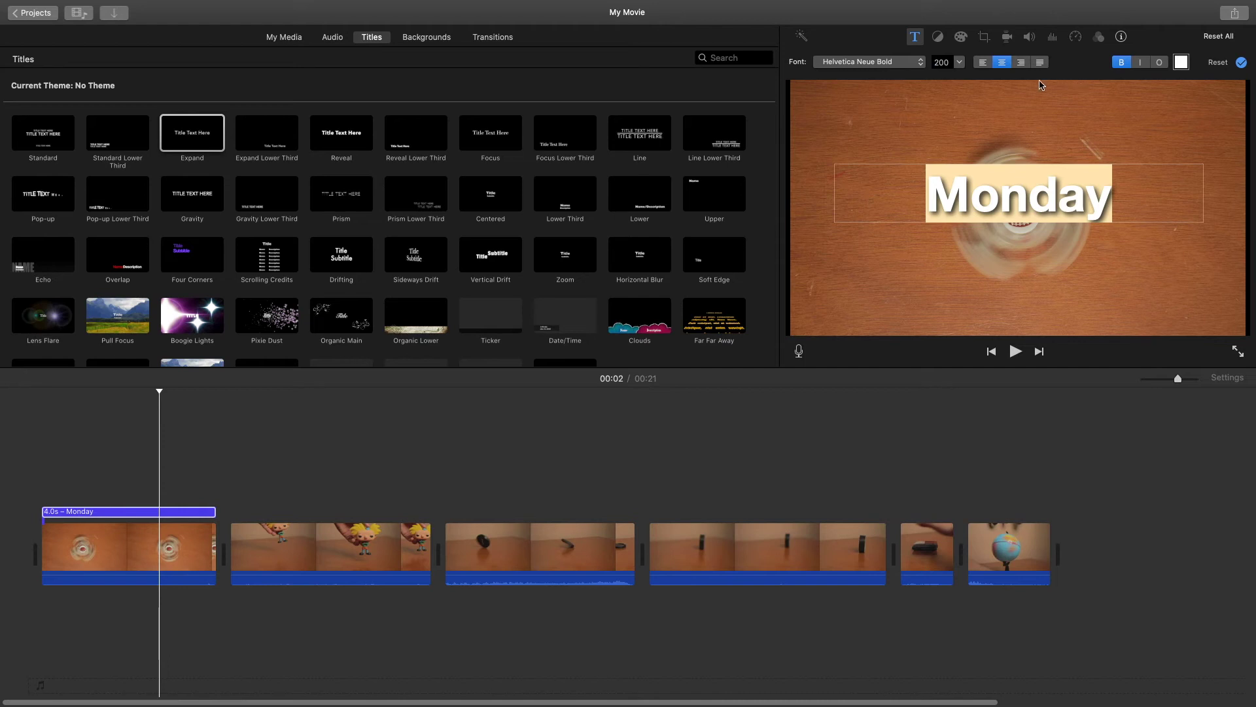
# - Try left, right and justified alignment for Monday, settling on centred
pyautogui.click(983, 63)
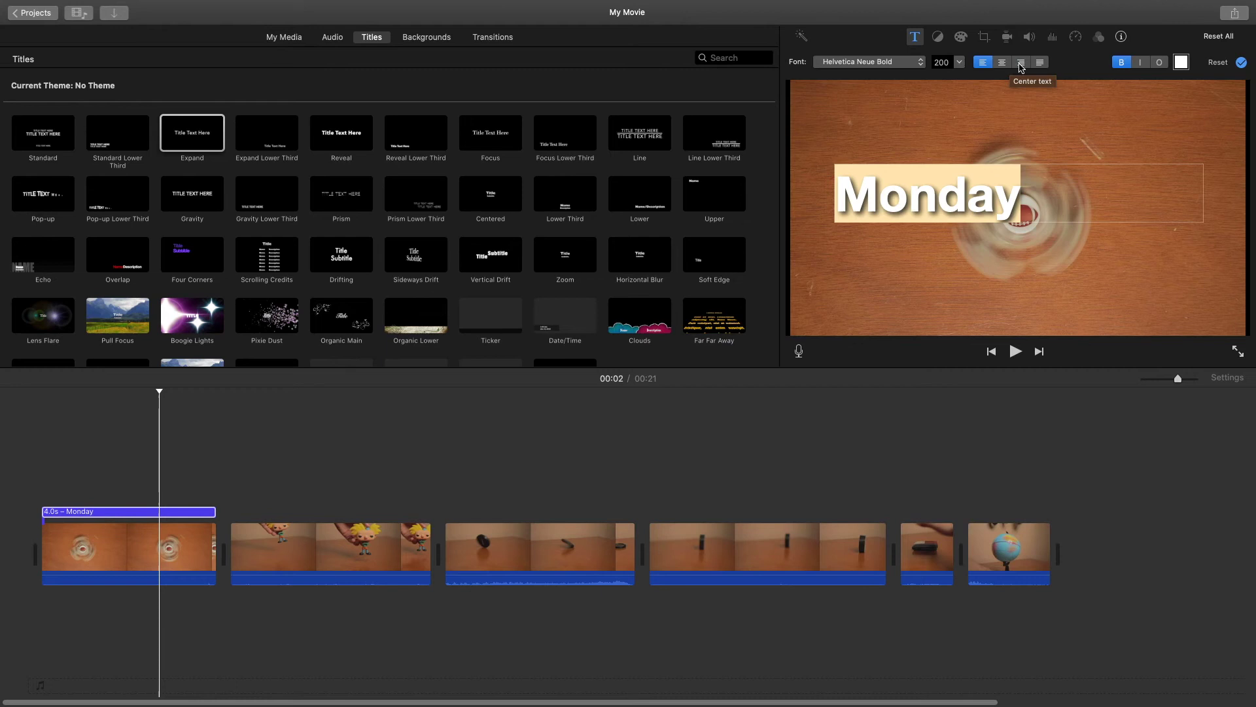
pyautogui.click(1021, 63)
pyautogui.click(1039, 63)
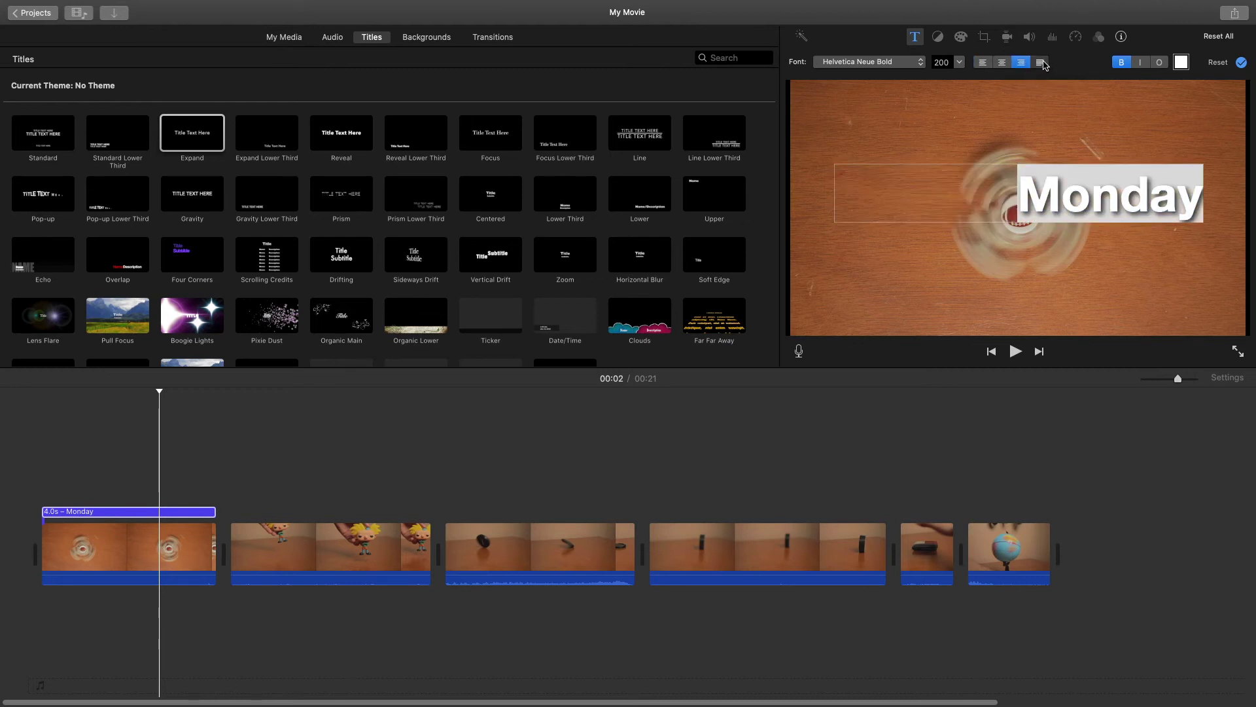
pyautogui.click(1001, 63)
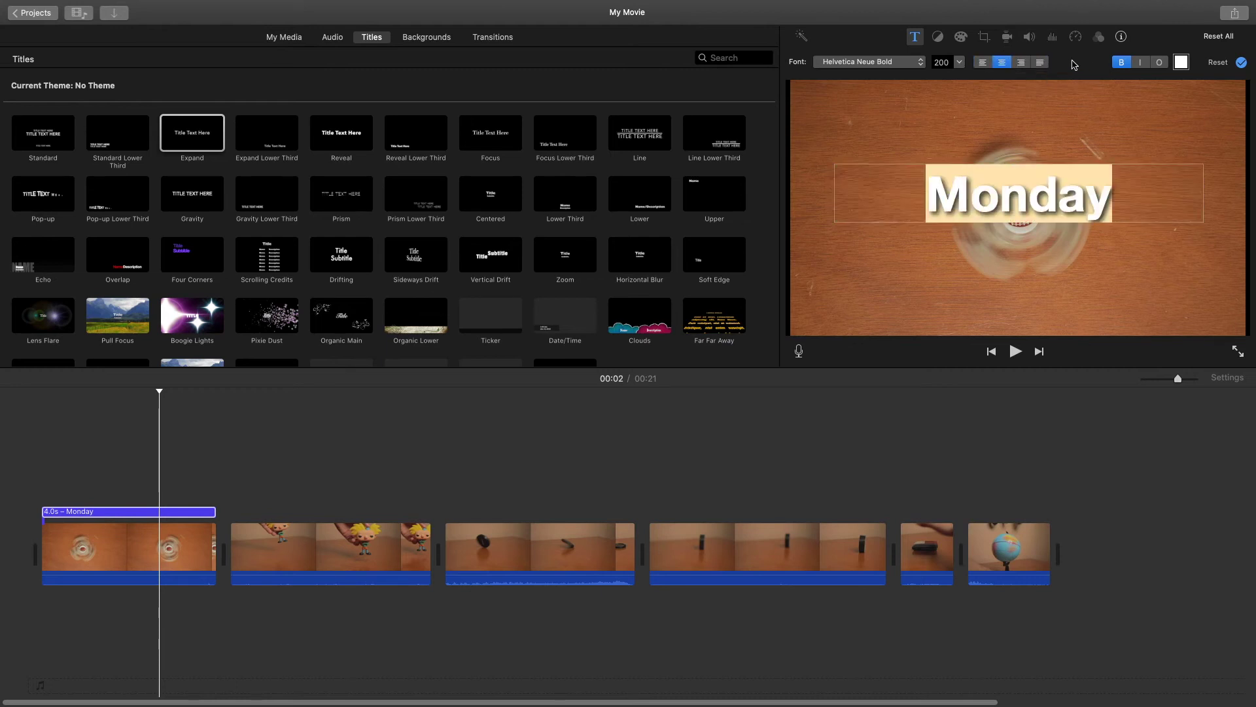
# - Keep Monday bold and add italic and an outline
pyautogui.click(1121, 63)
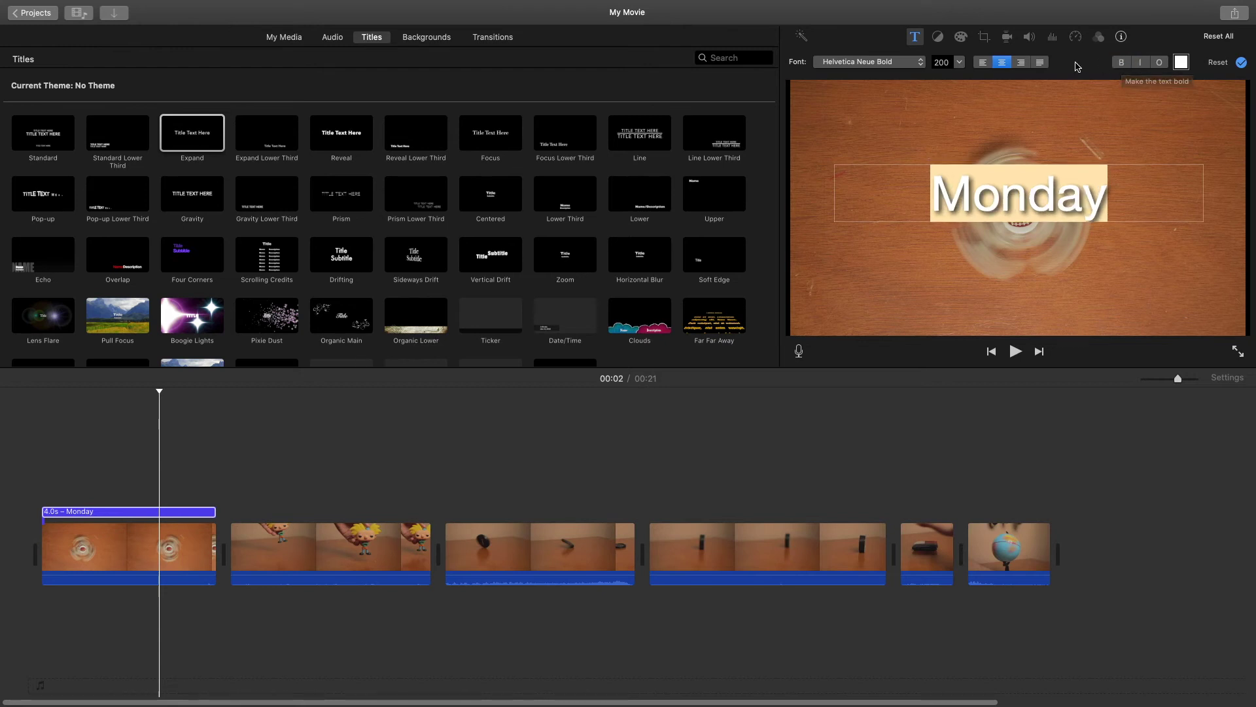
pyautogui.click(1121, 63)
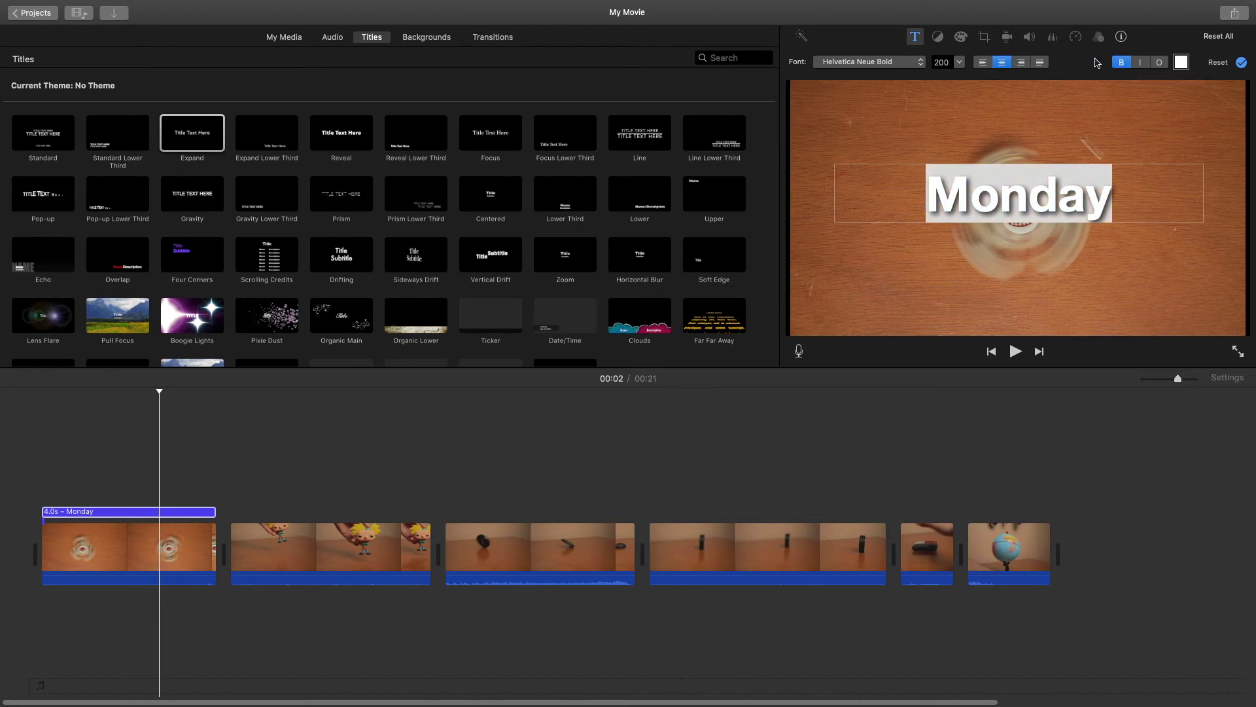
pyautogui.click(1141, 63)
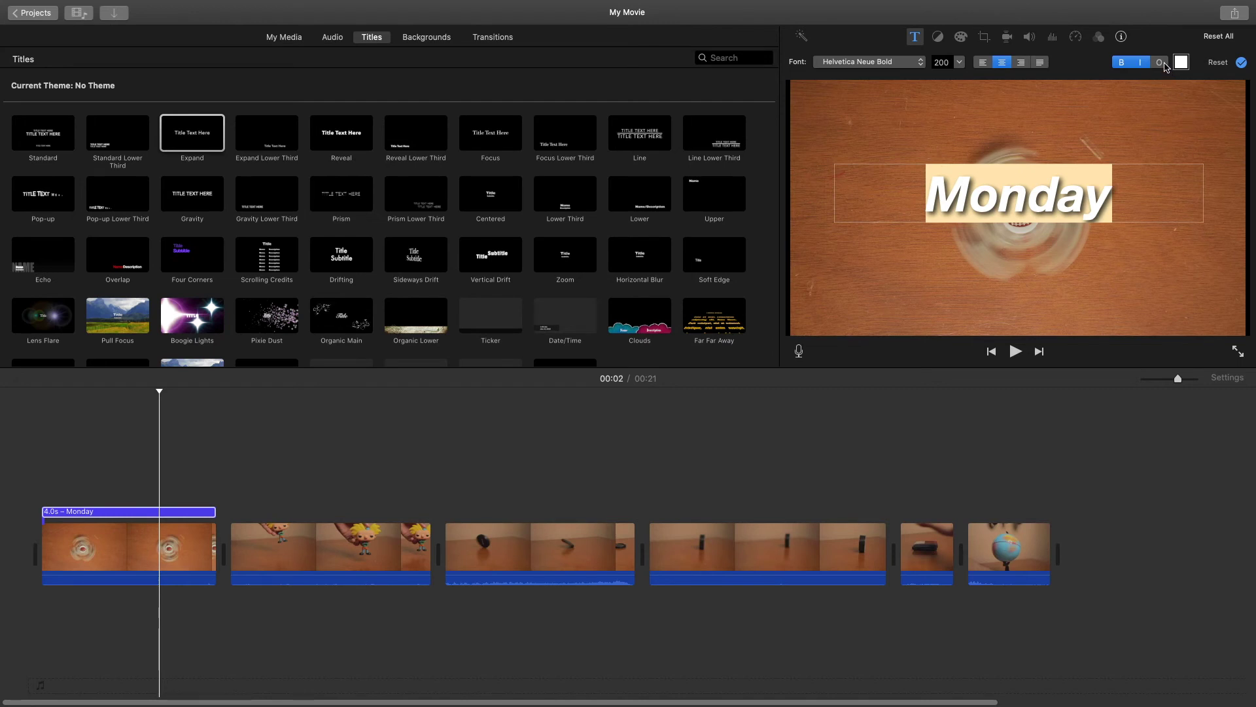
pyautogui.click(1159, 63)
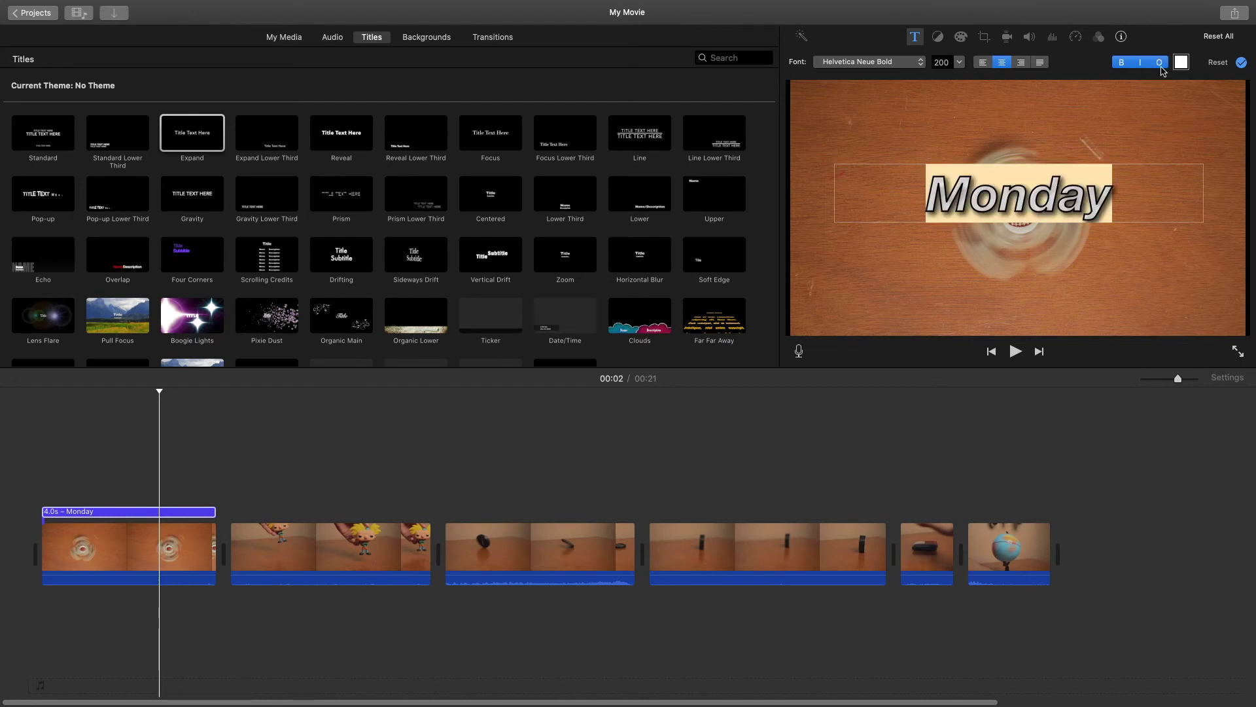
# - Remove the title's outline and browse the colour picker's pencil, image and palette options
pyautogui.click(916, 37)
pyautogui.click(1159, 63)
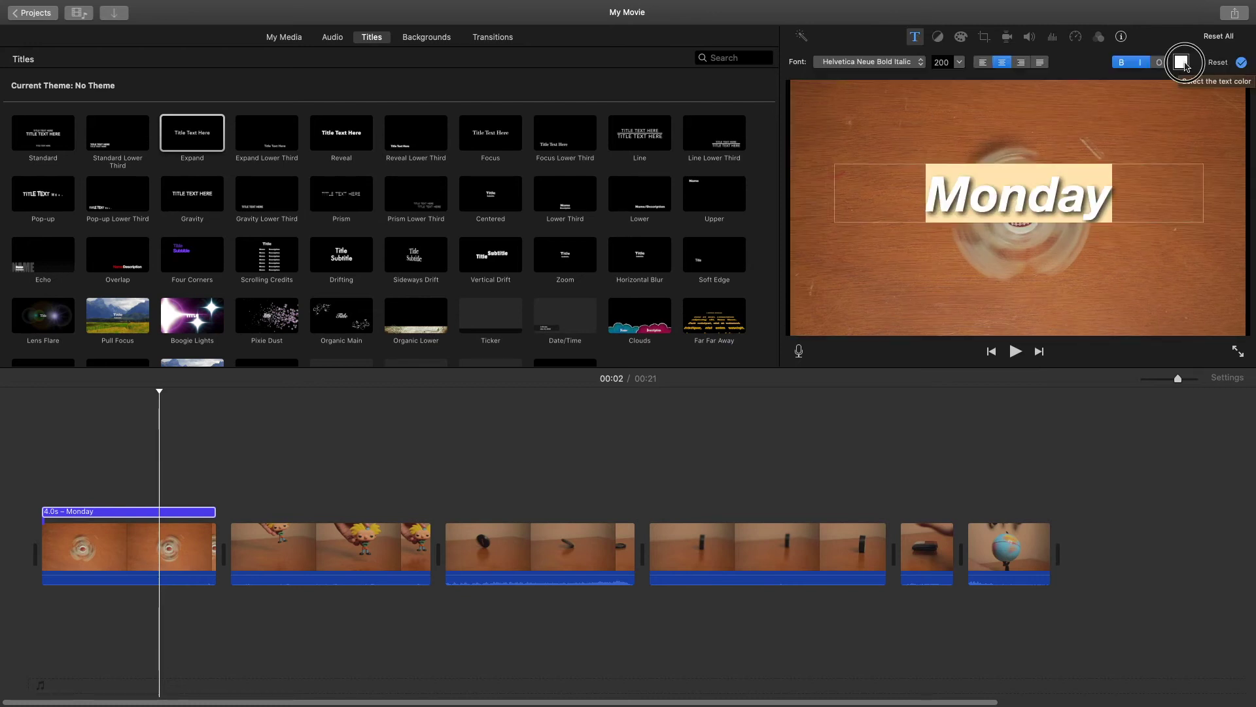
pyautogui.click(1182, 62)
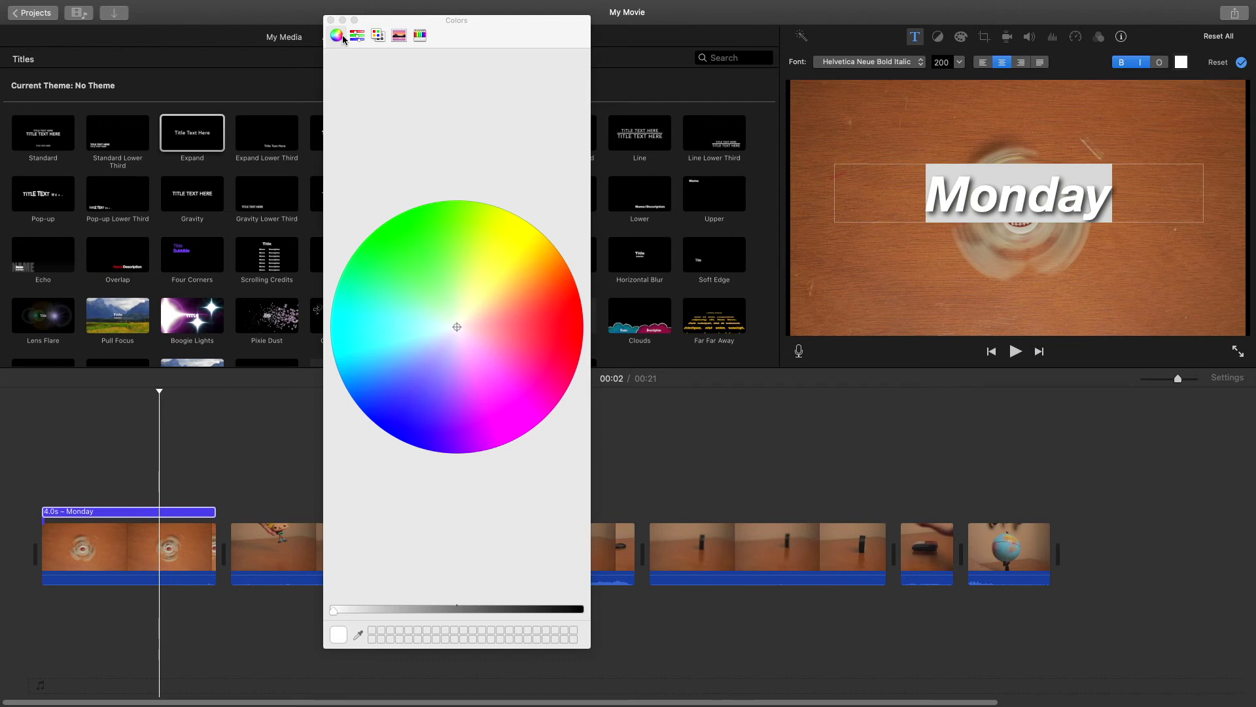
pyautogui.click(420, 35)
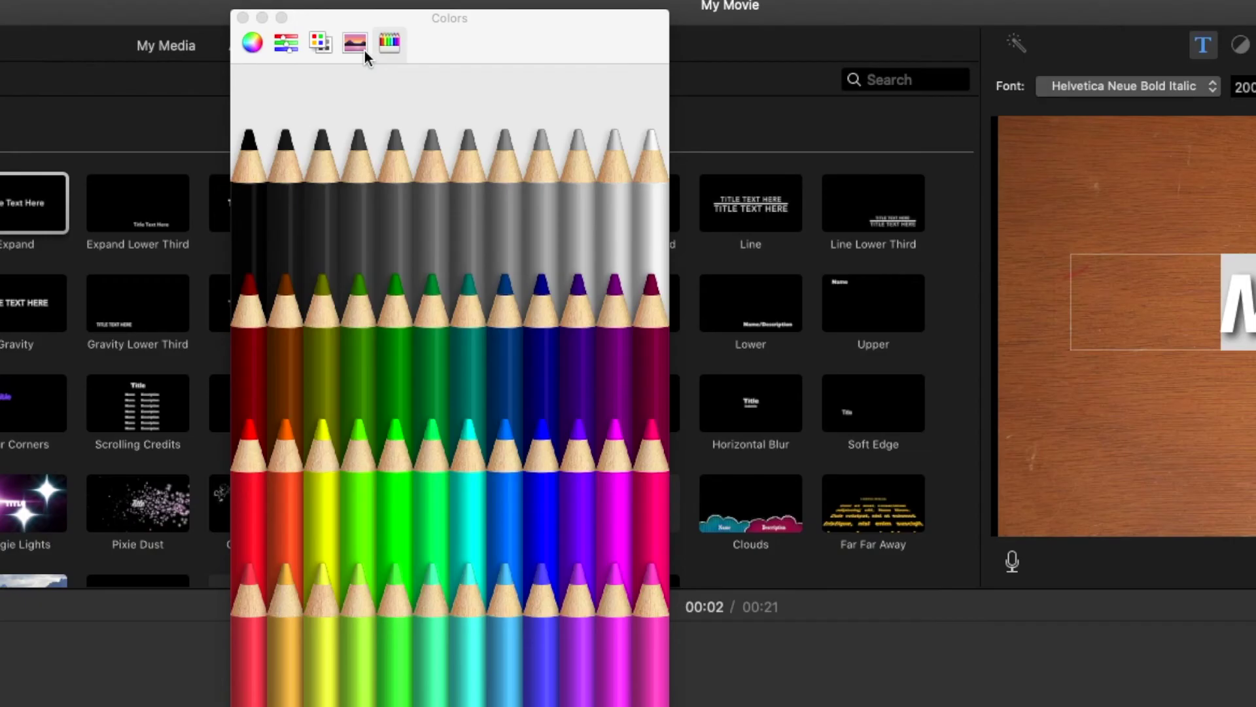
pyautogui.click(399, 35)
pyautogui.click(320, 46)
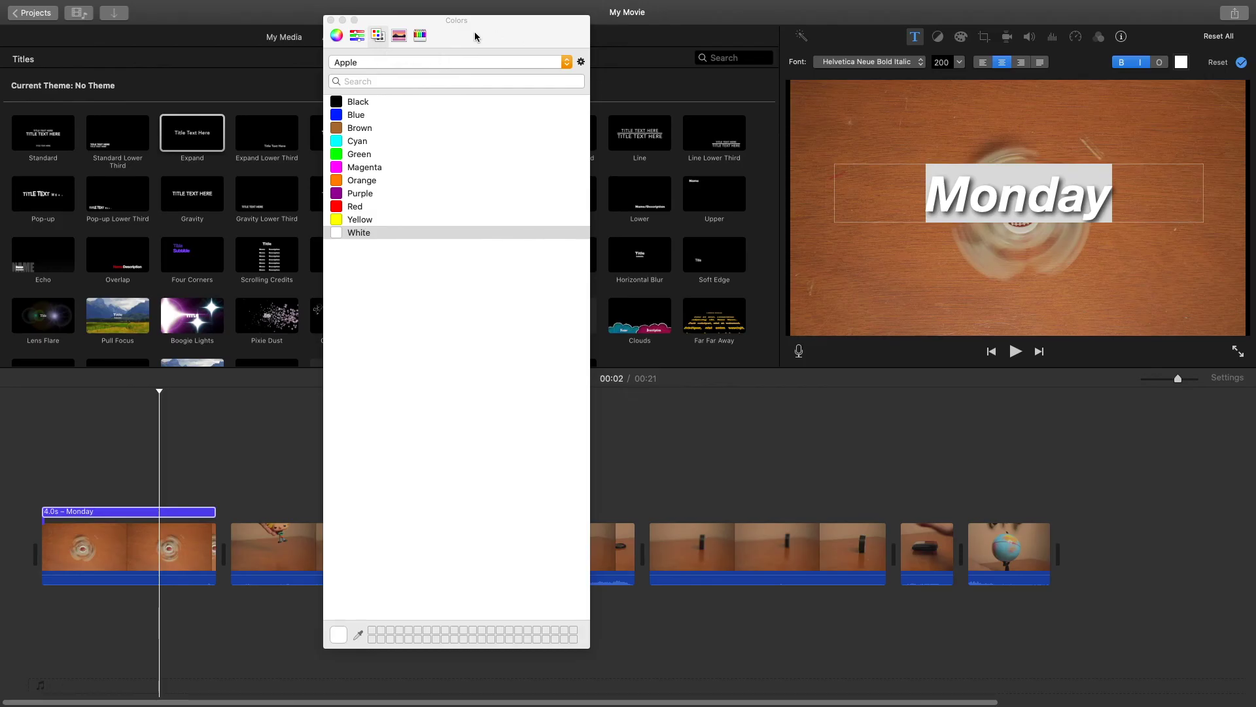
# - Colour the Monday text pale mint from the colour wheel and close the picker
pyautogui.click(380, 36)
pyautogui.click(336, 35)
pyautogui.click(449, 379)
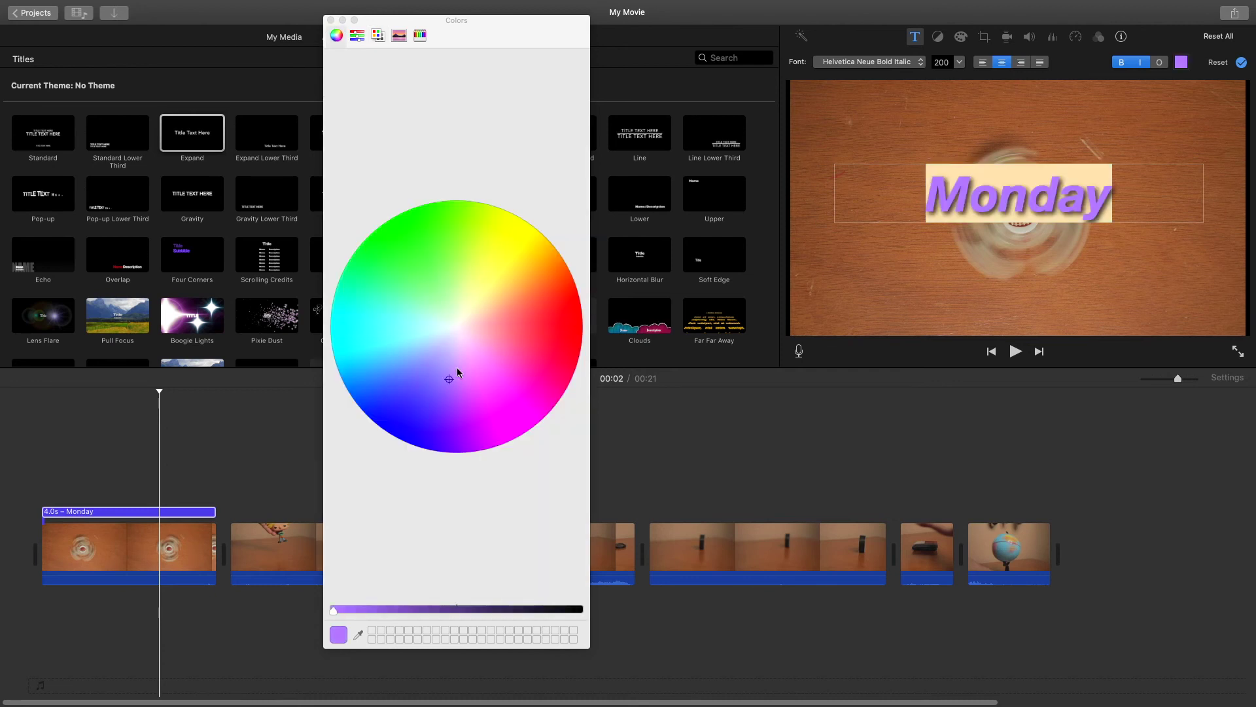
pyautogui.click(515, 336)
pyautogui.moveTo(521, 337); pyautogui.dragTo(420, 306)
pyautogui.click(194, 471)
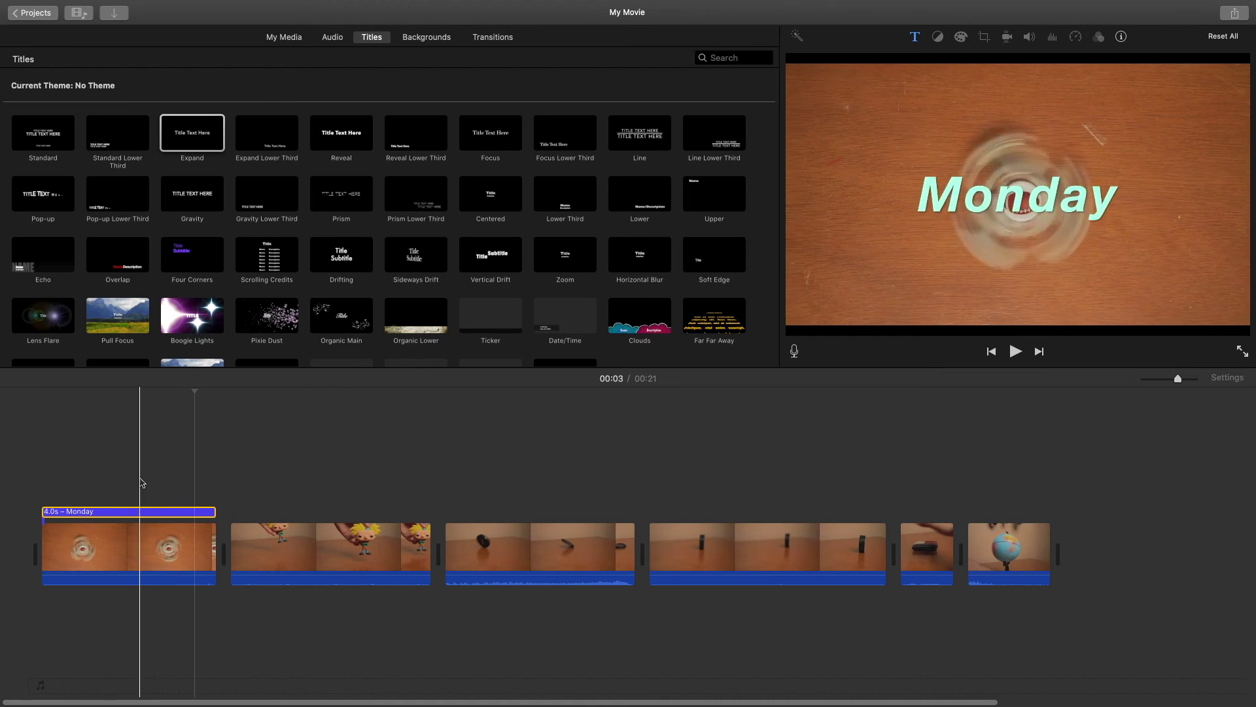
pyautogui.doubleClick(140, 511)
pyautogui.press('super+c')
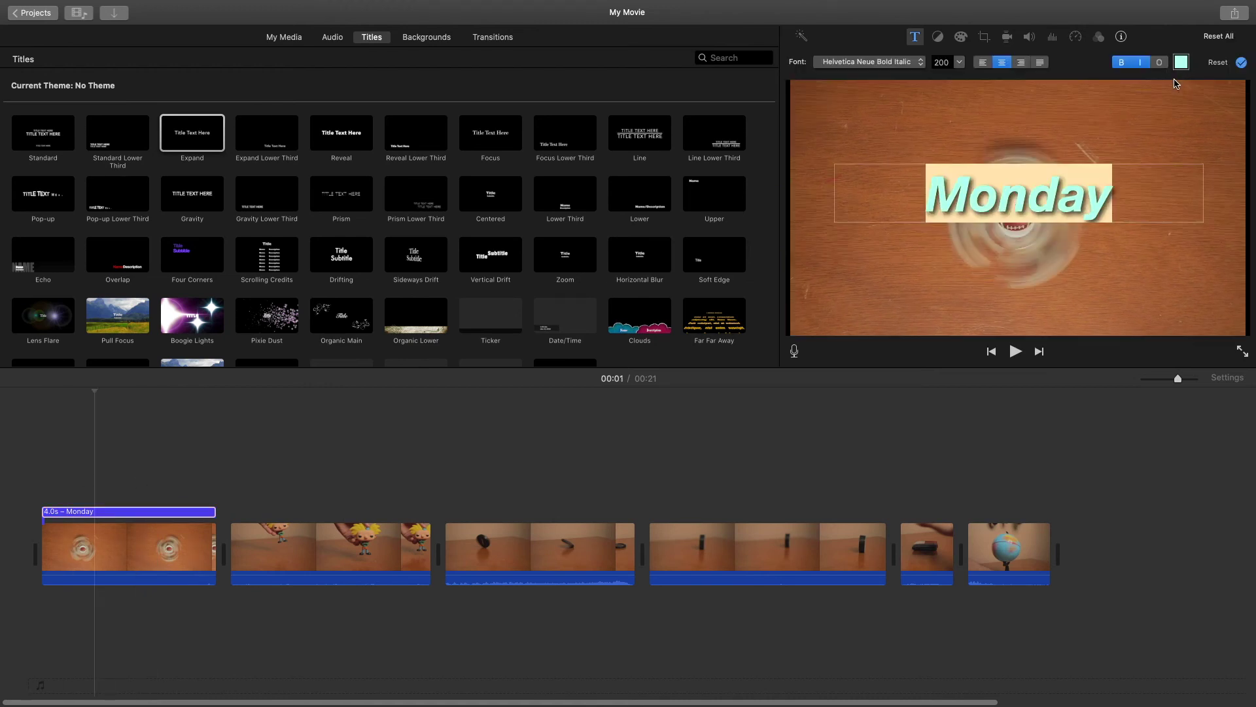
pyautogui.click(1219, 64)
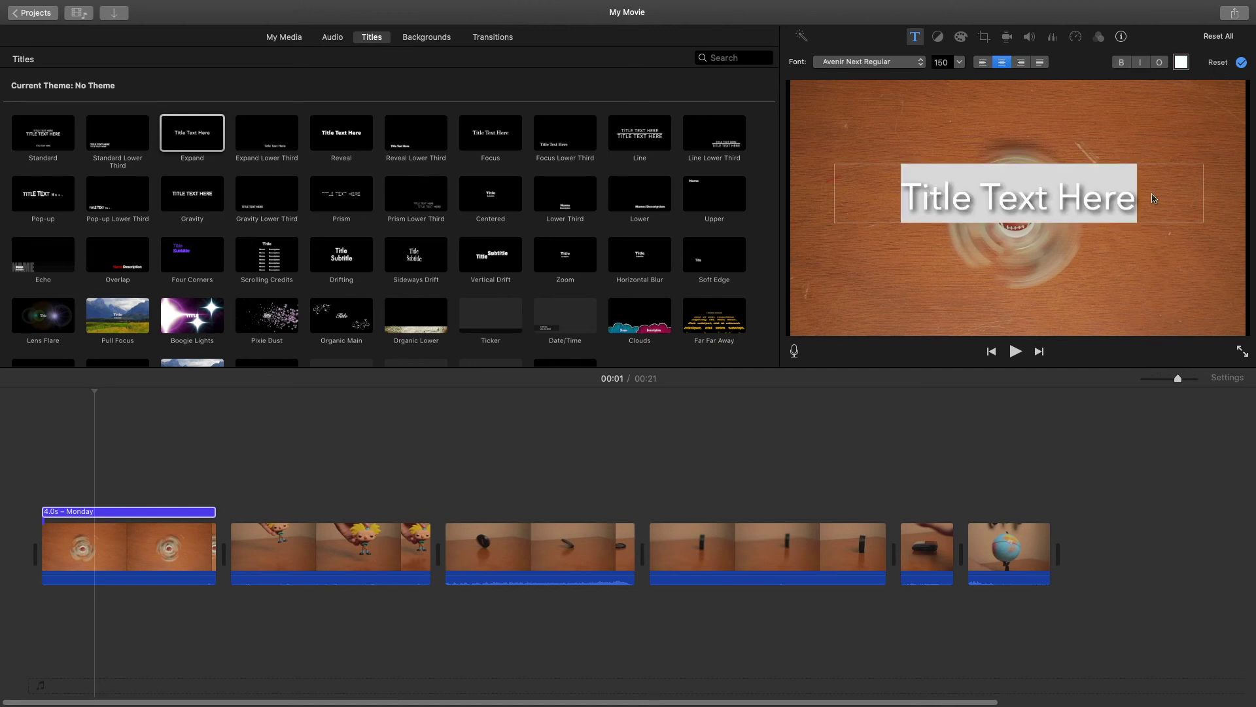
pyautogui.press('super+v')
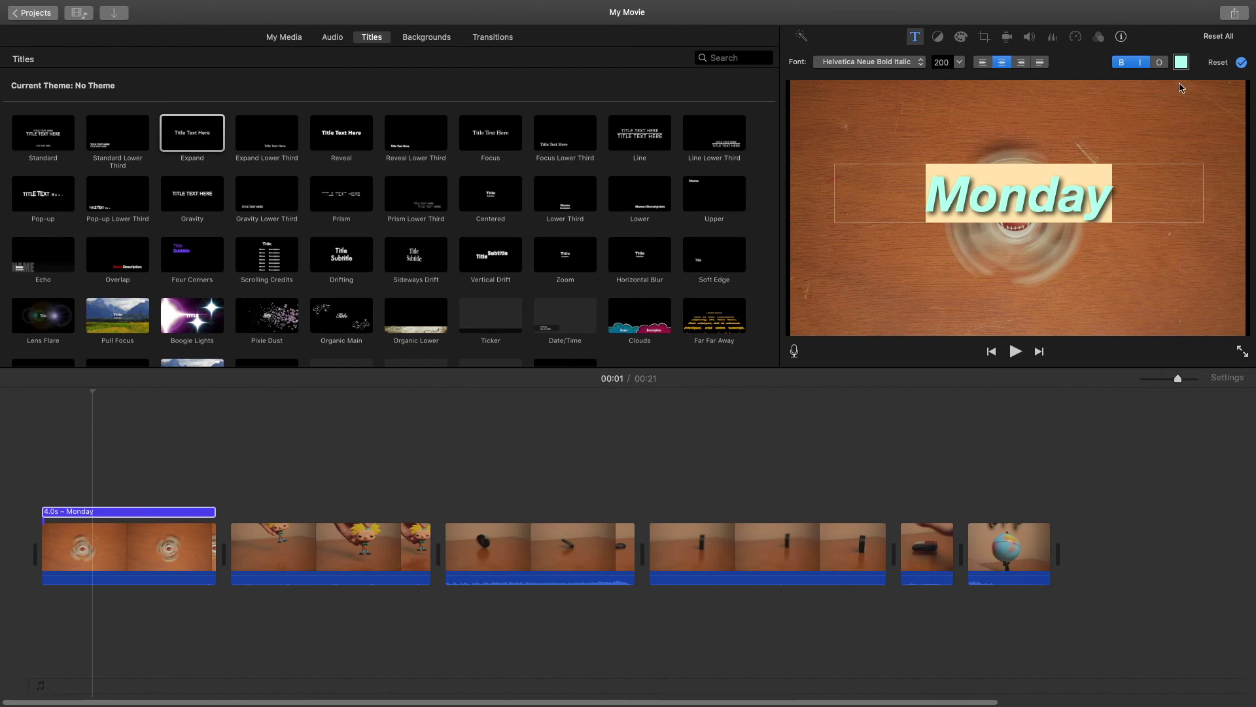
pyautogui.click(1241, 62)
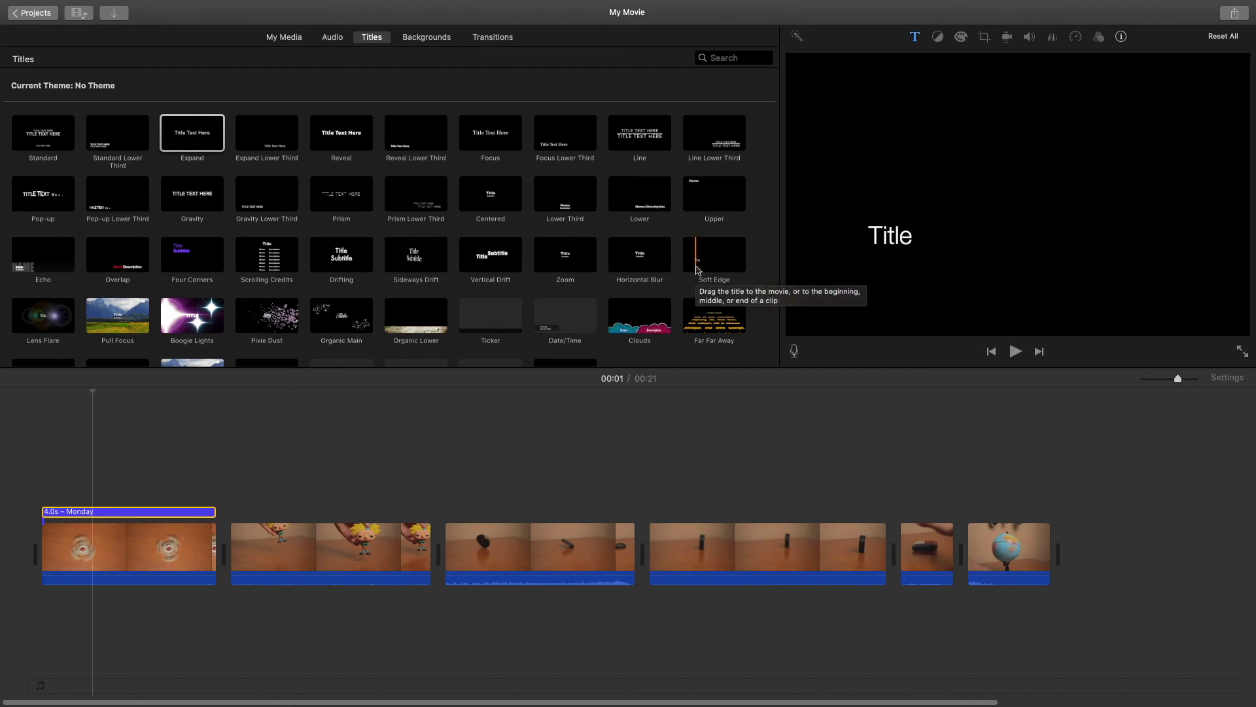
pyautogui.scroll(-1, 568, 265)
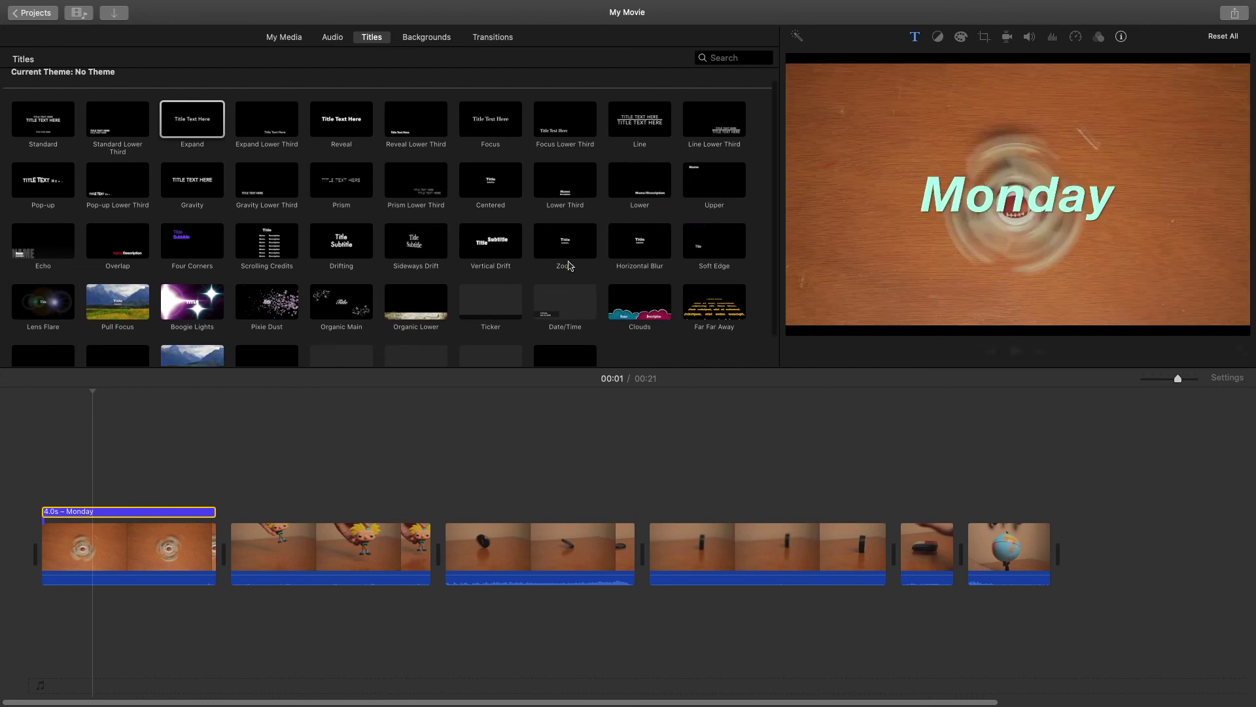
pyautogui.scroll(-1, 569, 265)
pyautogui.scroll(2, 569, 265)
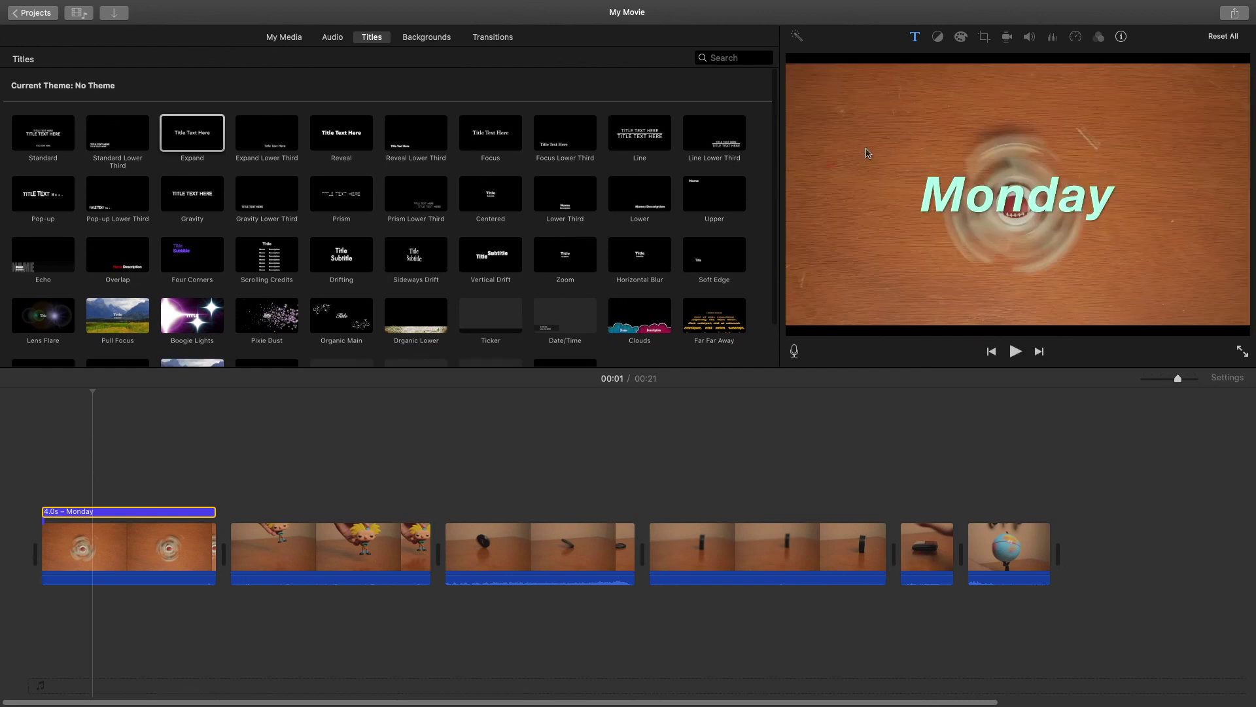